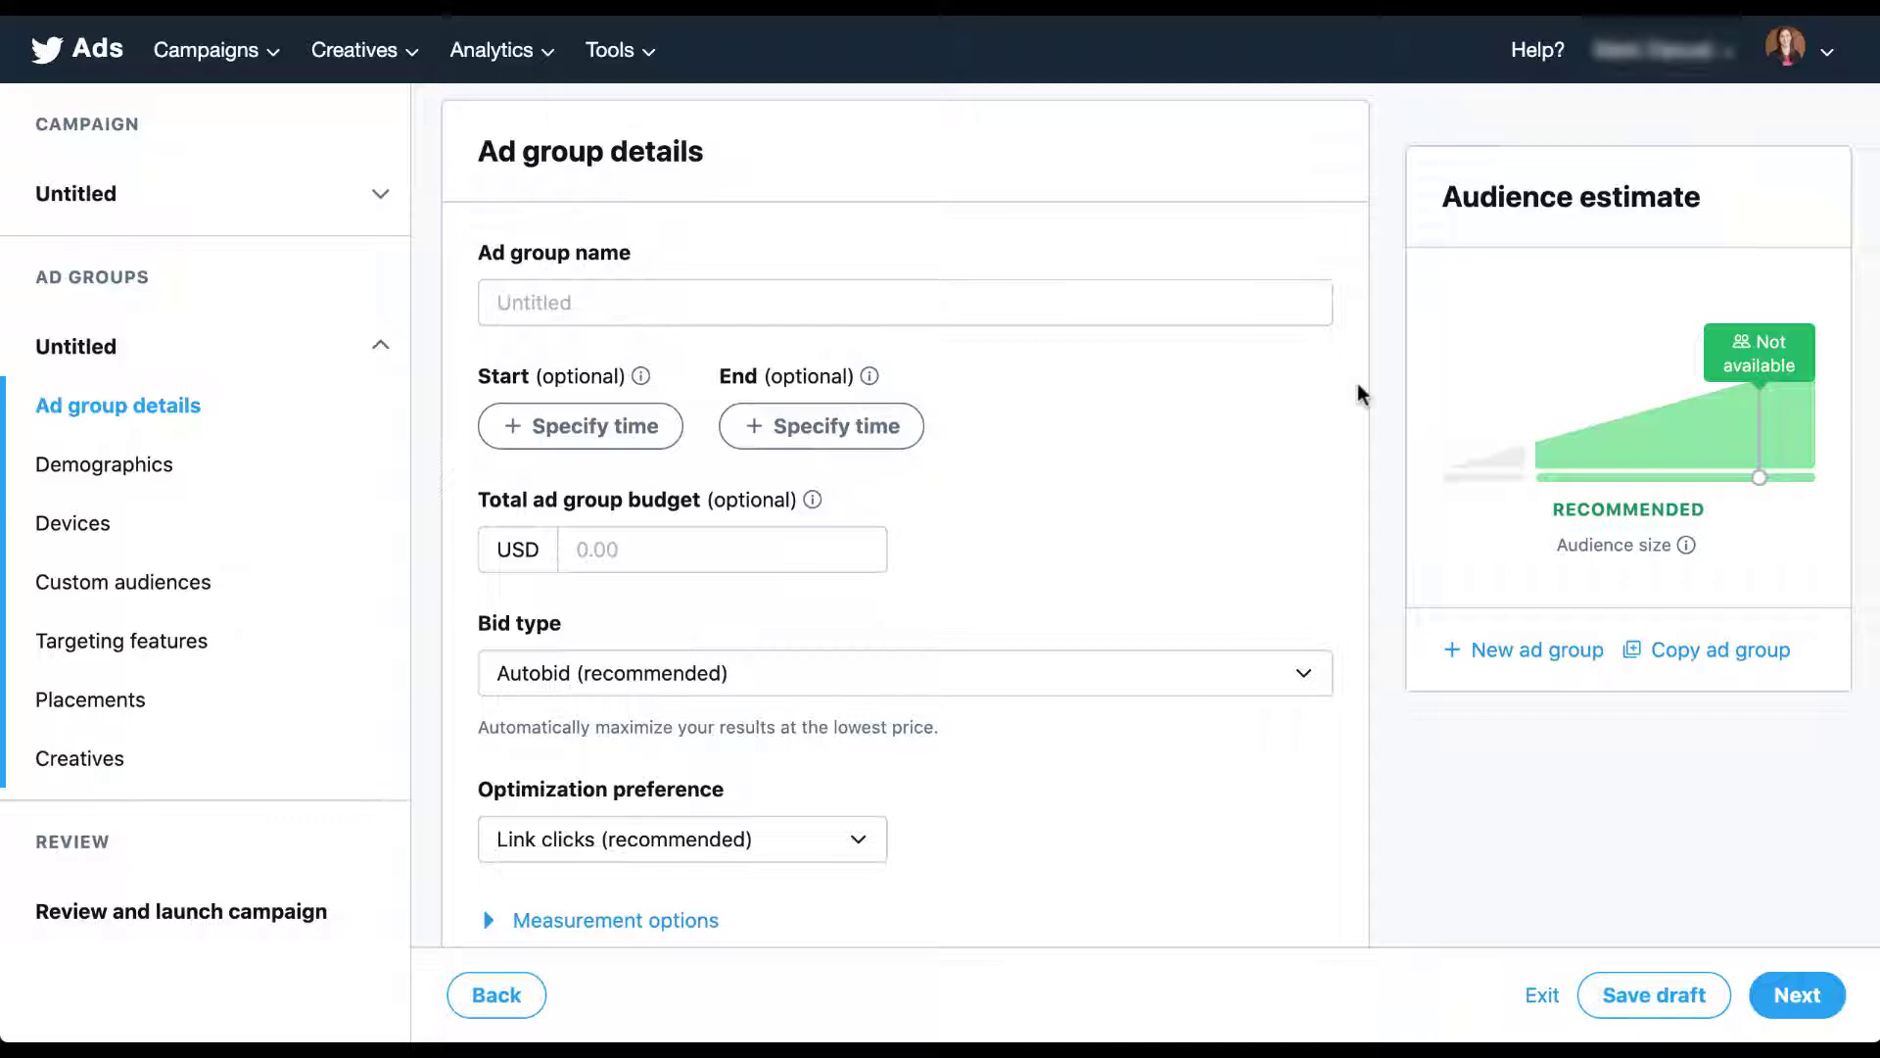
# Jump to the ad group's Custom audiences targeting section from the left sidebar
pyautogui.click(191, 596)
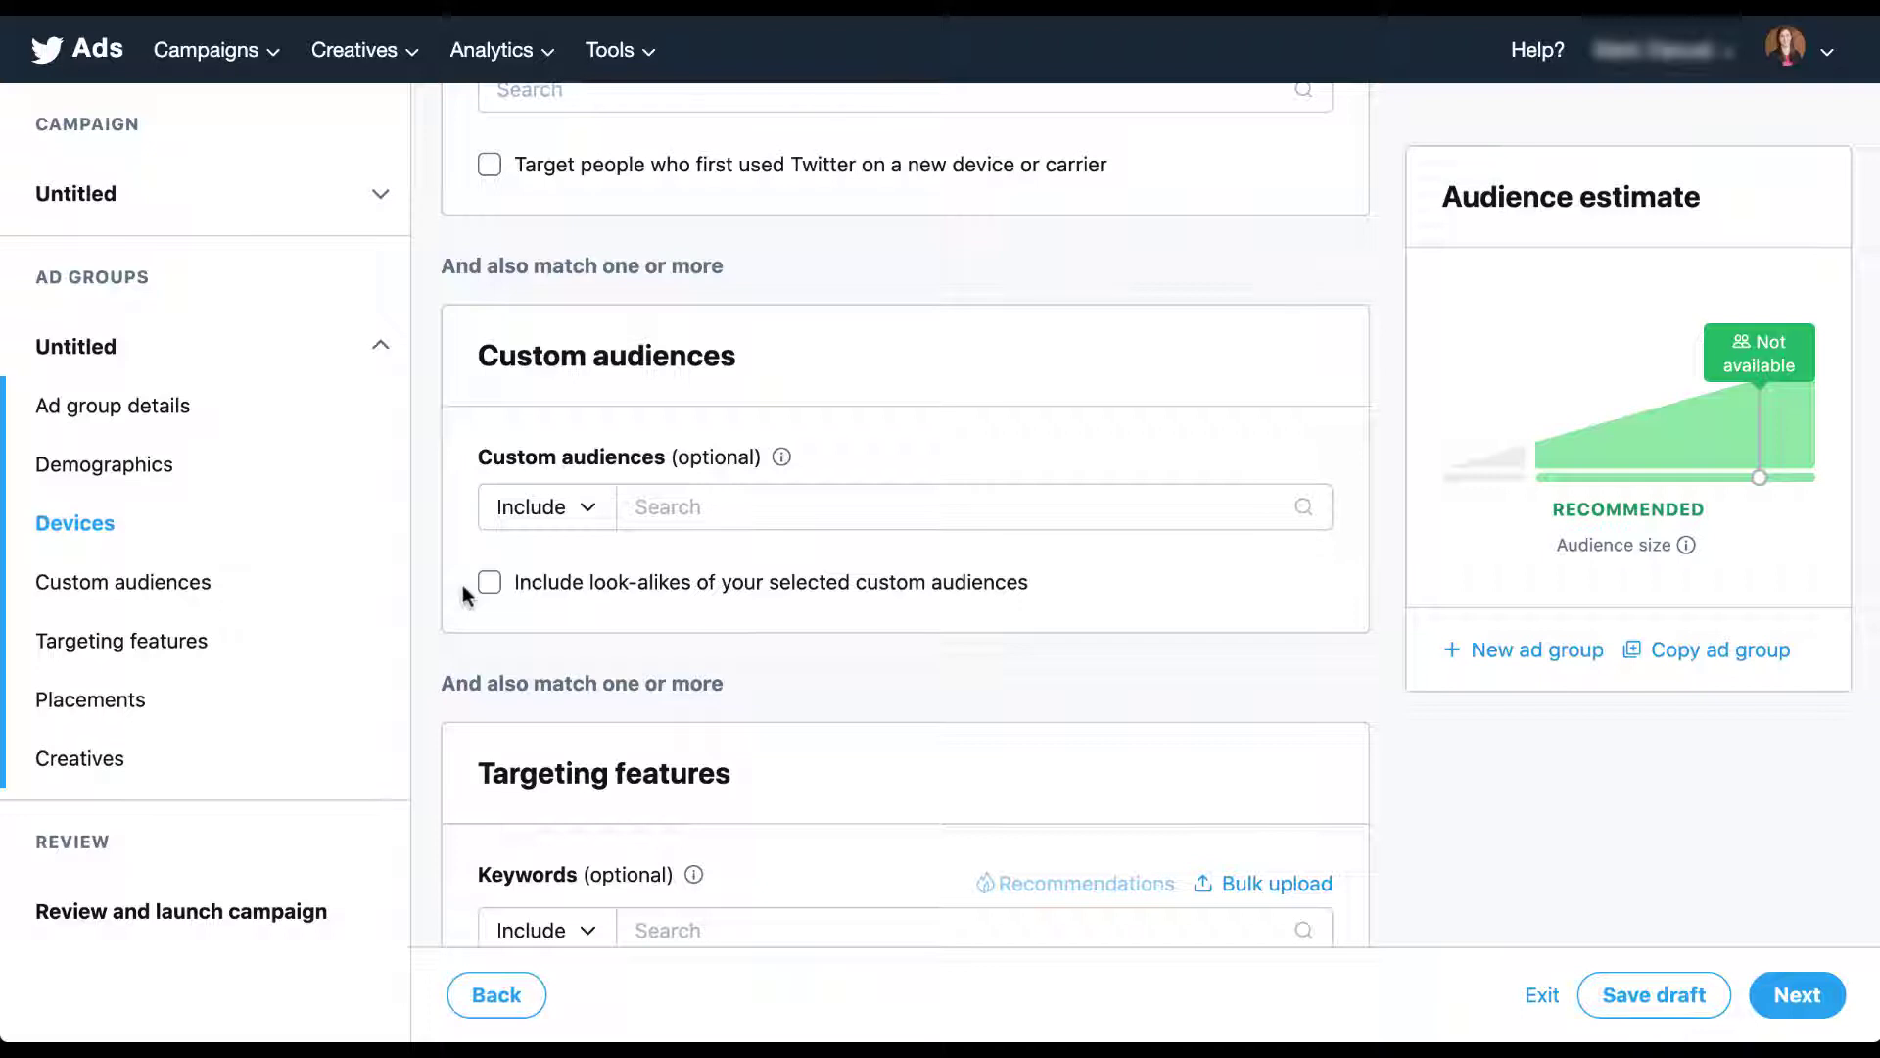
# Include the 'Founders, Co-Founders, CEOs' list from the List category as a custom audience
pyautogui.click(715, 507)
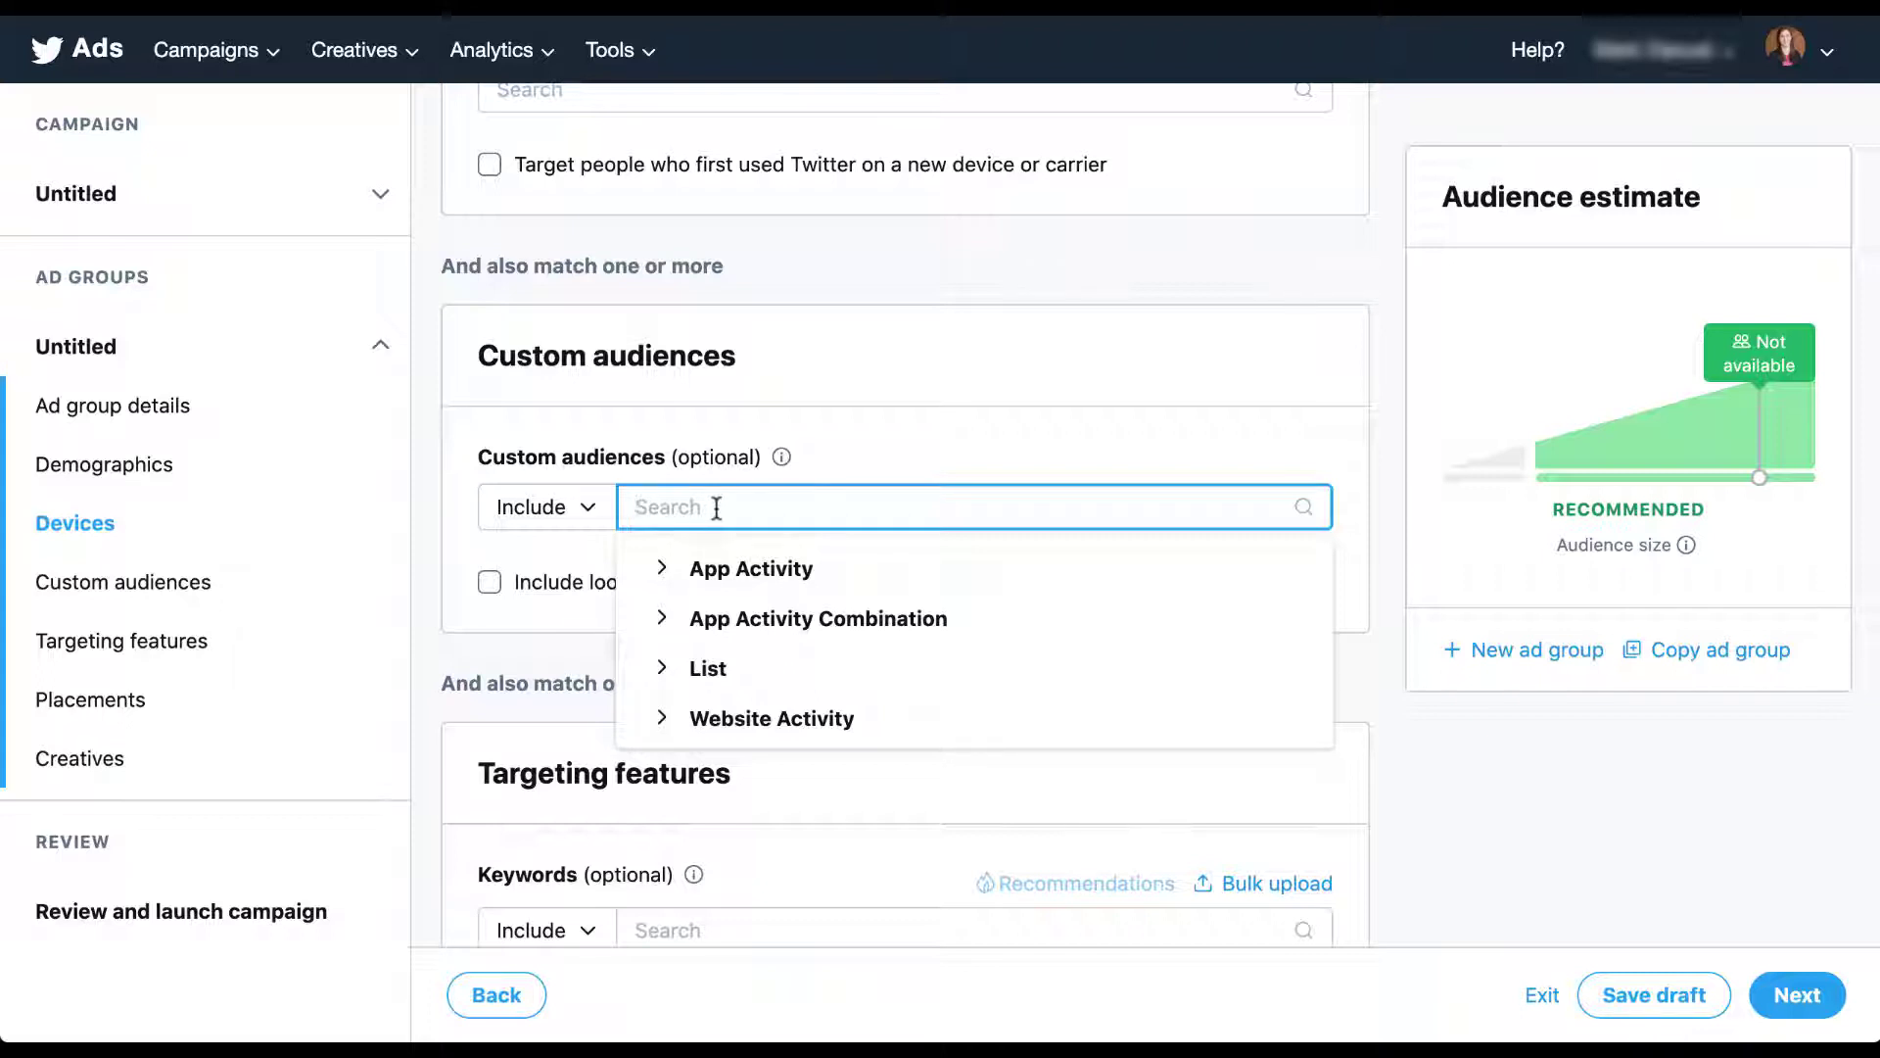
pyautogui.click(660, 670)
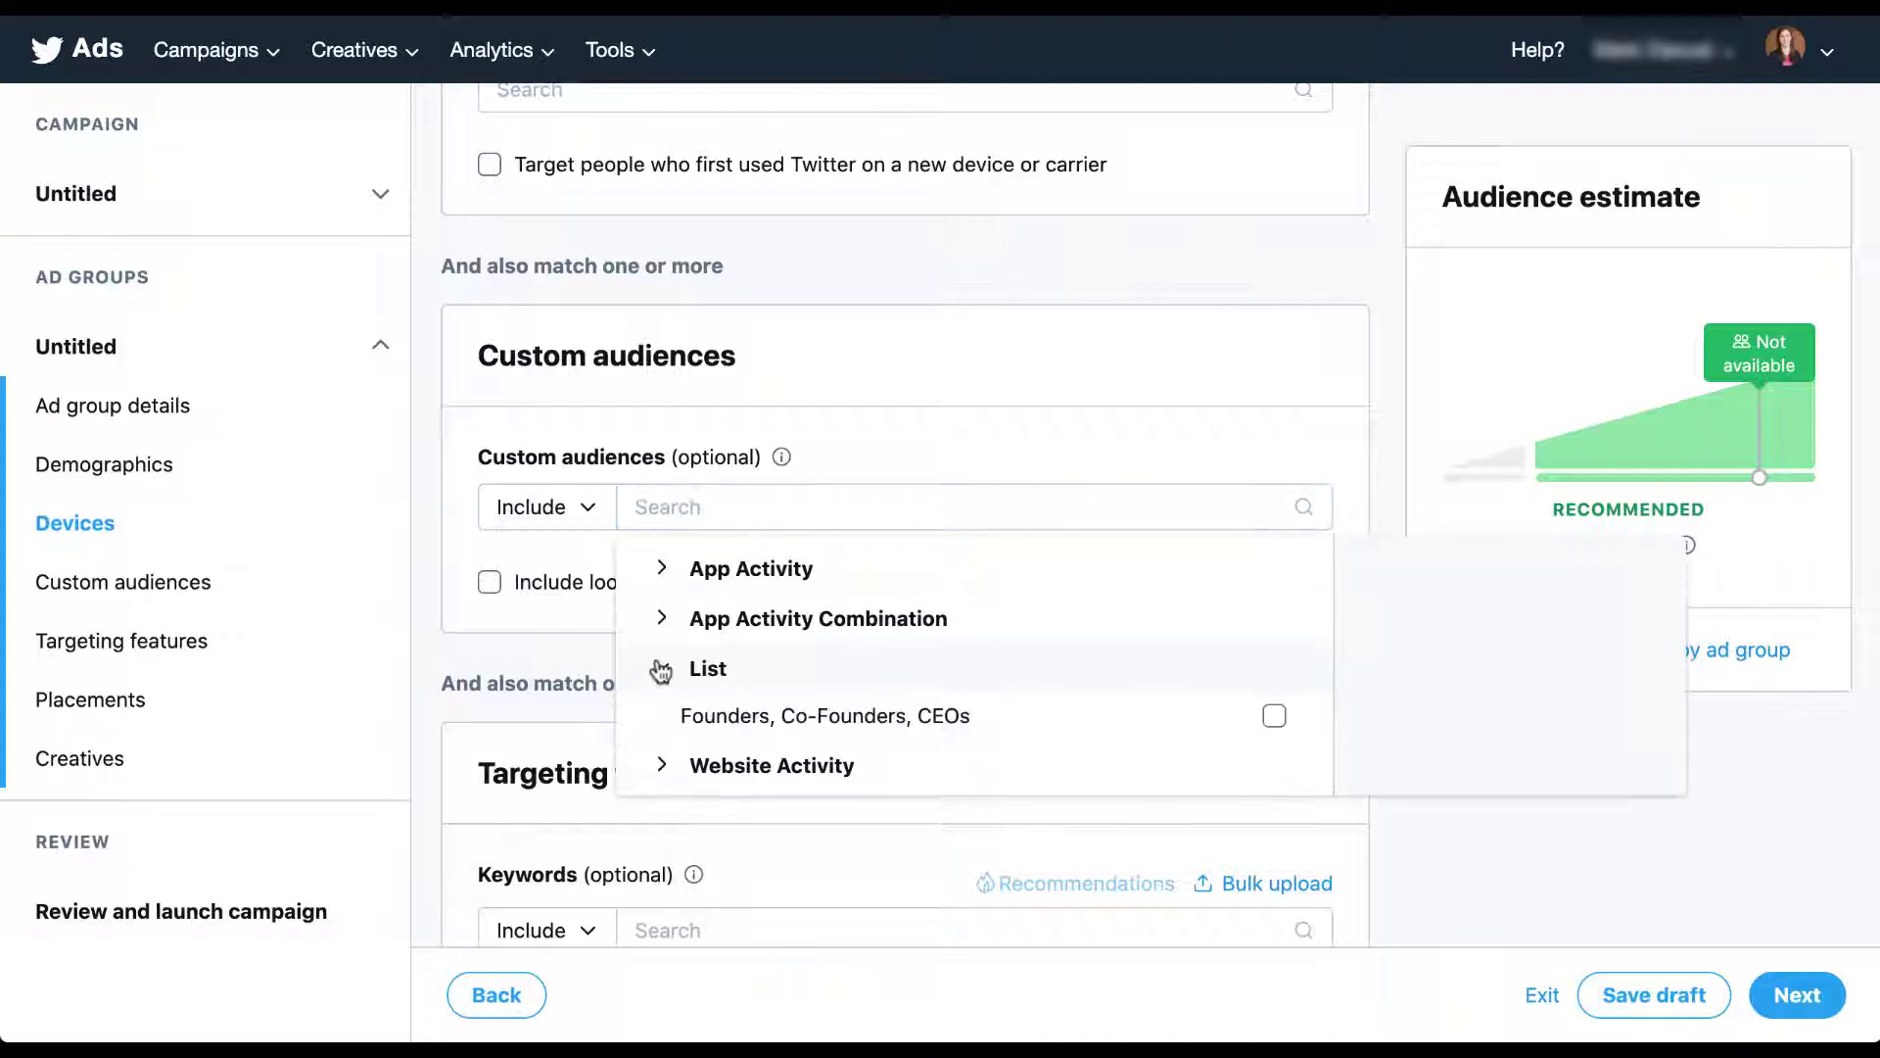
pyautogui.click(1274, 716)
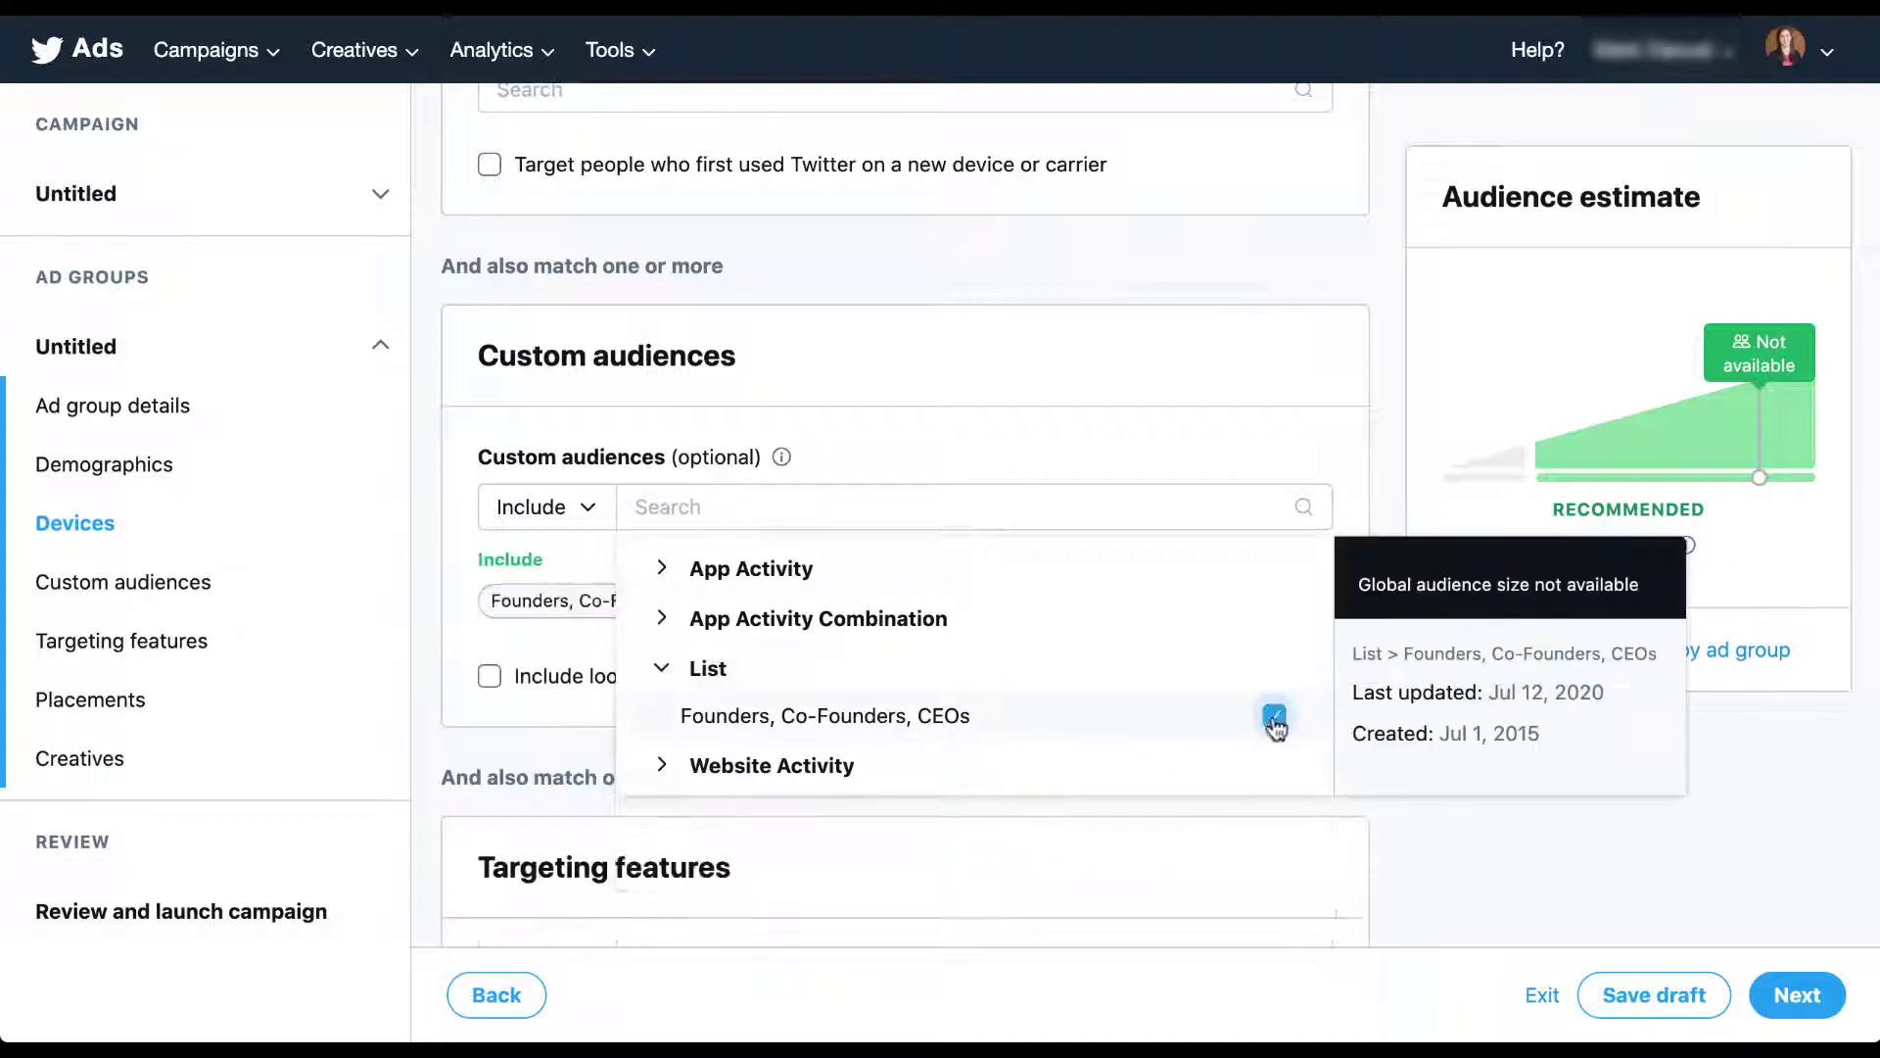
pyautogui.click(415, 515)
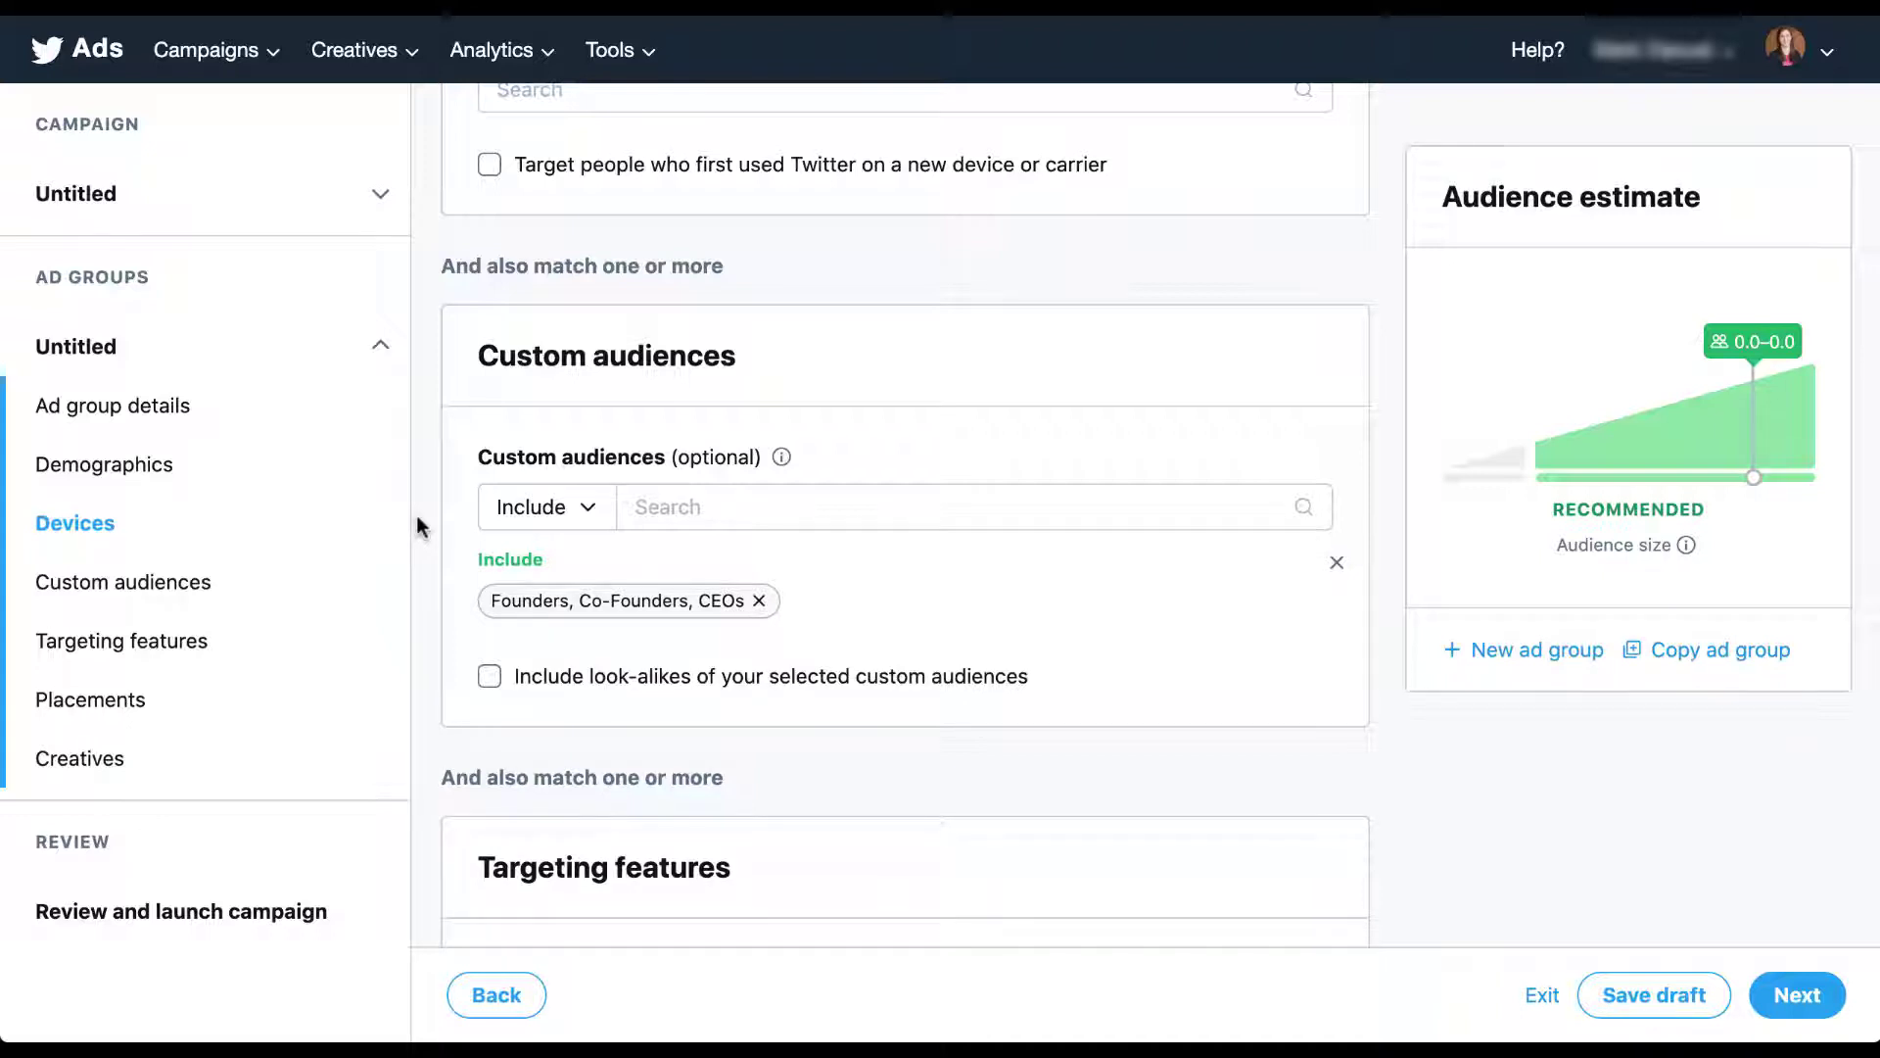
pyautogui.click(485, 683)
pyautogui.click(484, 686)
# Include the Online Lead Conversion and Website Visitors audiences and enable Include look-alikes
pyautogui.click(680, 508)
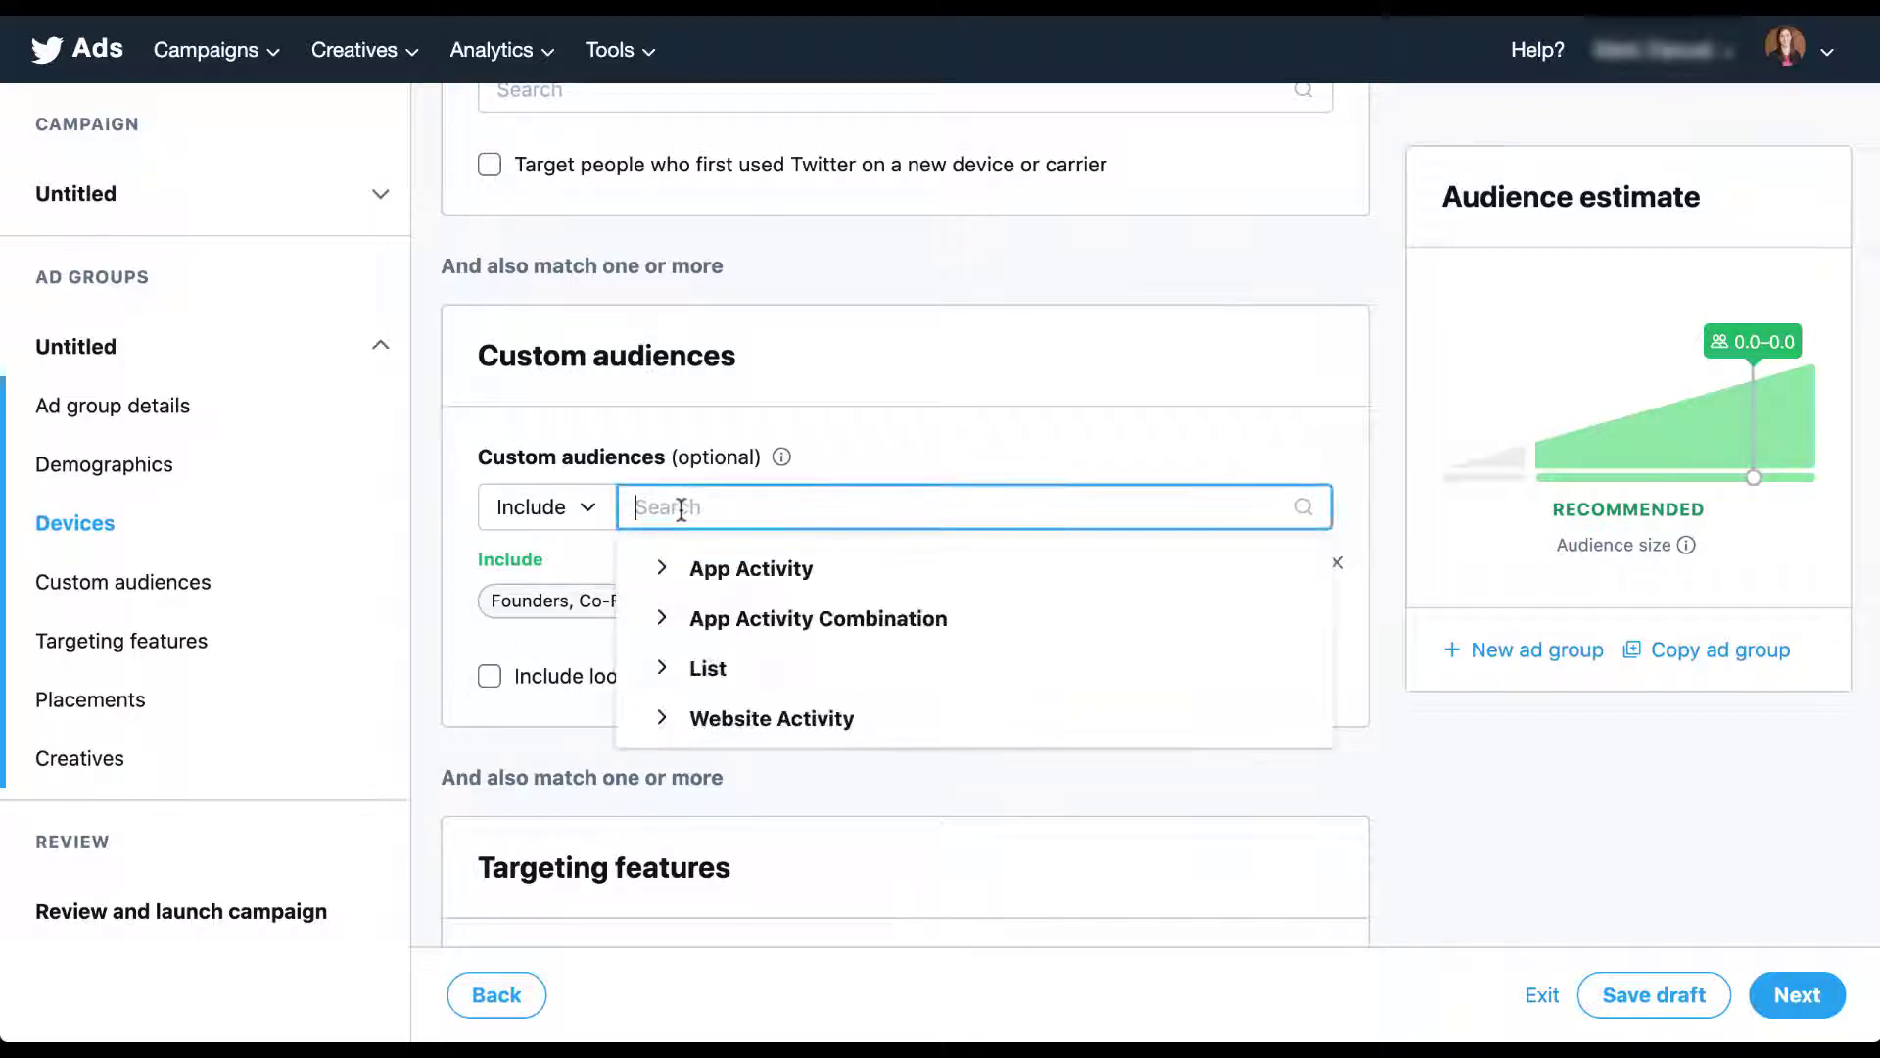
pyautogui.click(662, 720)
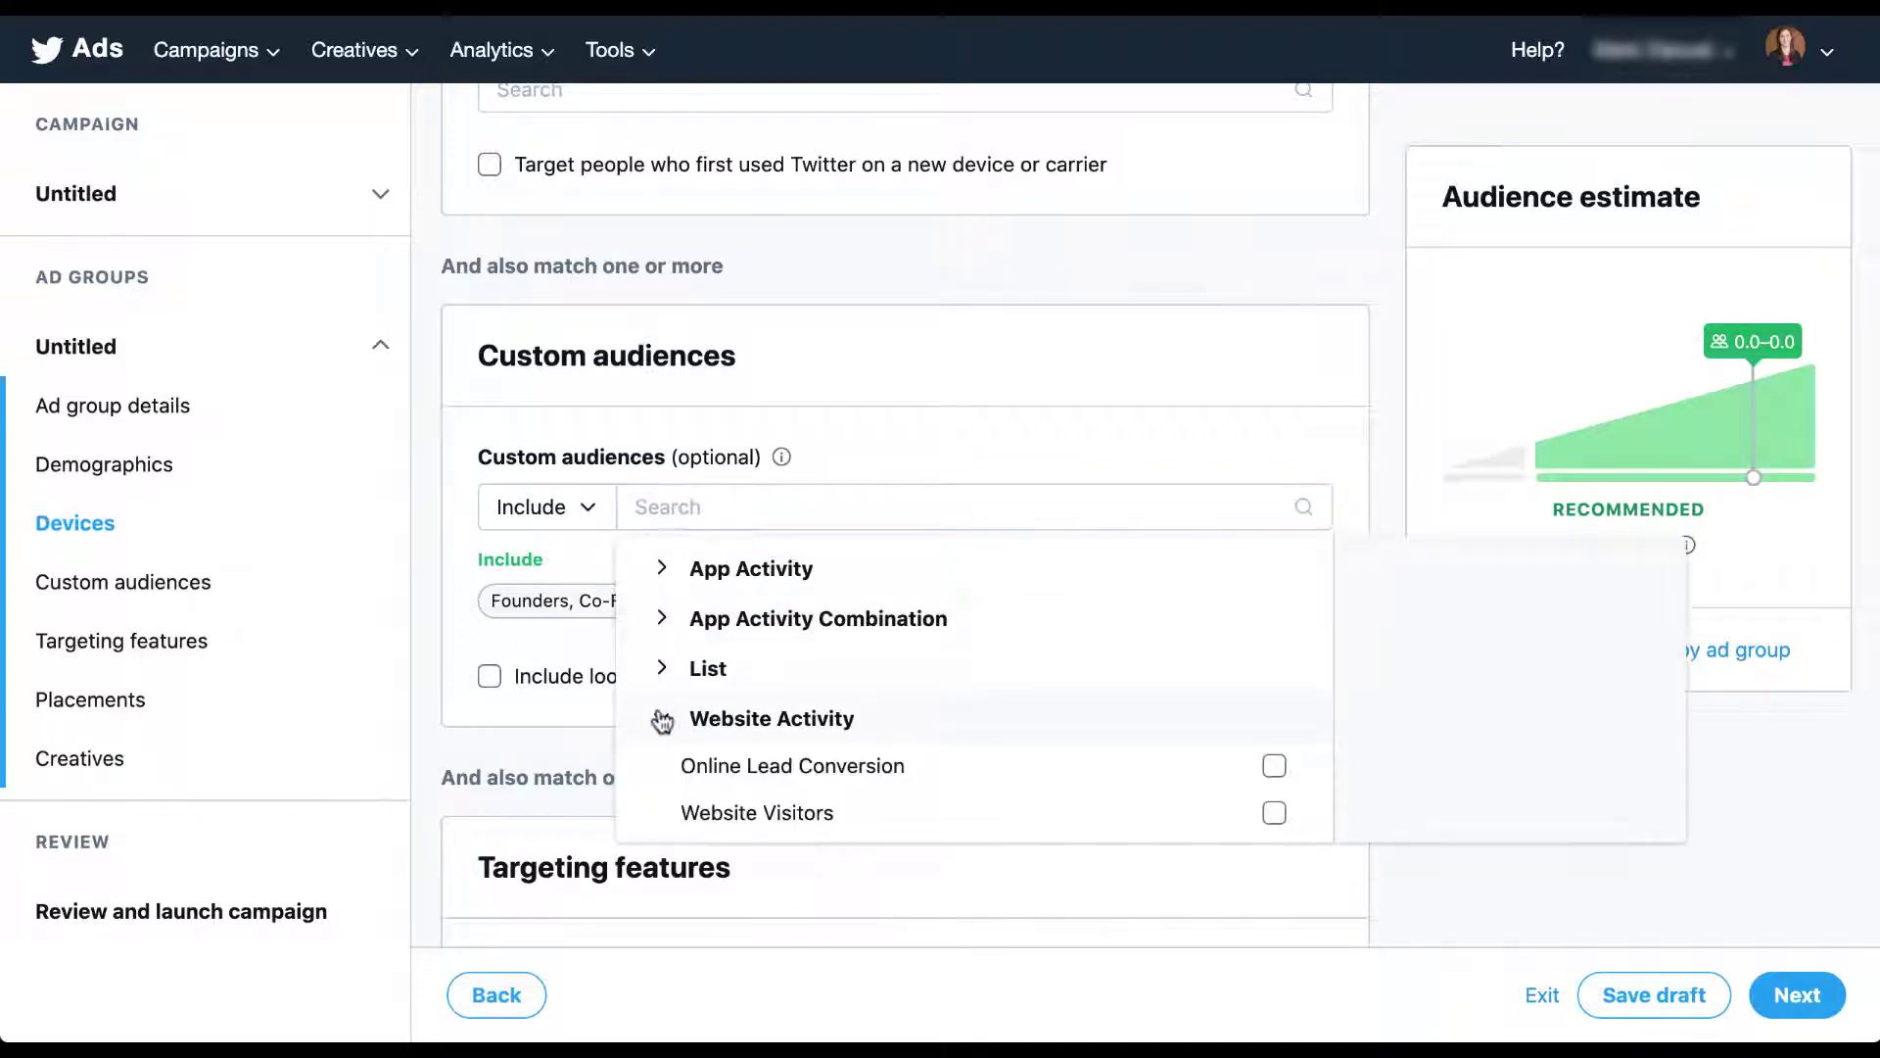
pyautogui.click(1274, 766)
pyautogui.click(1274, 813)
pyautogui.click(429, 577)
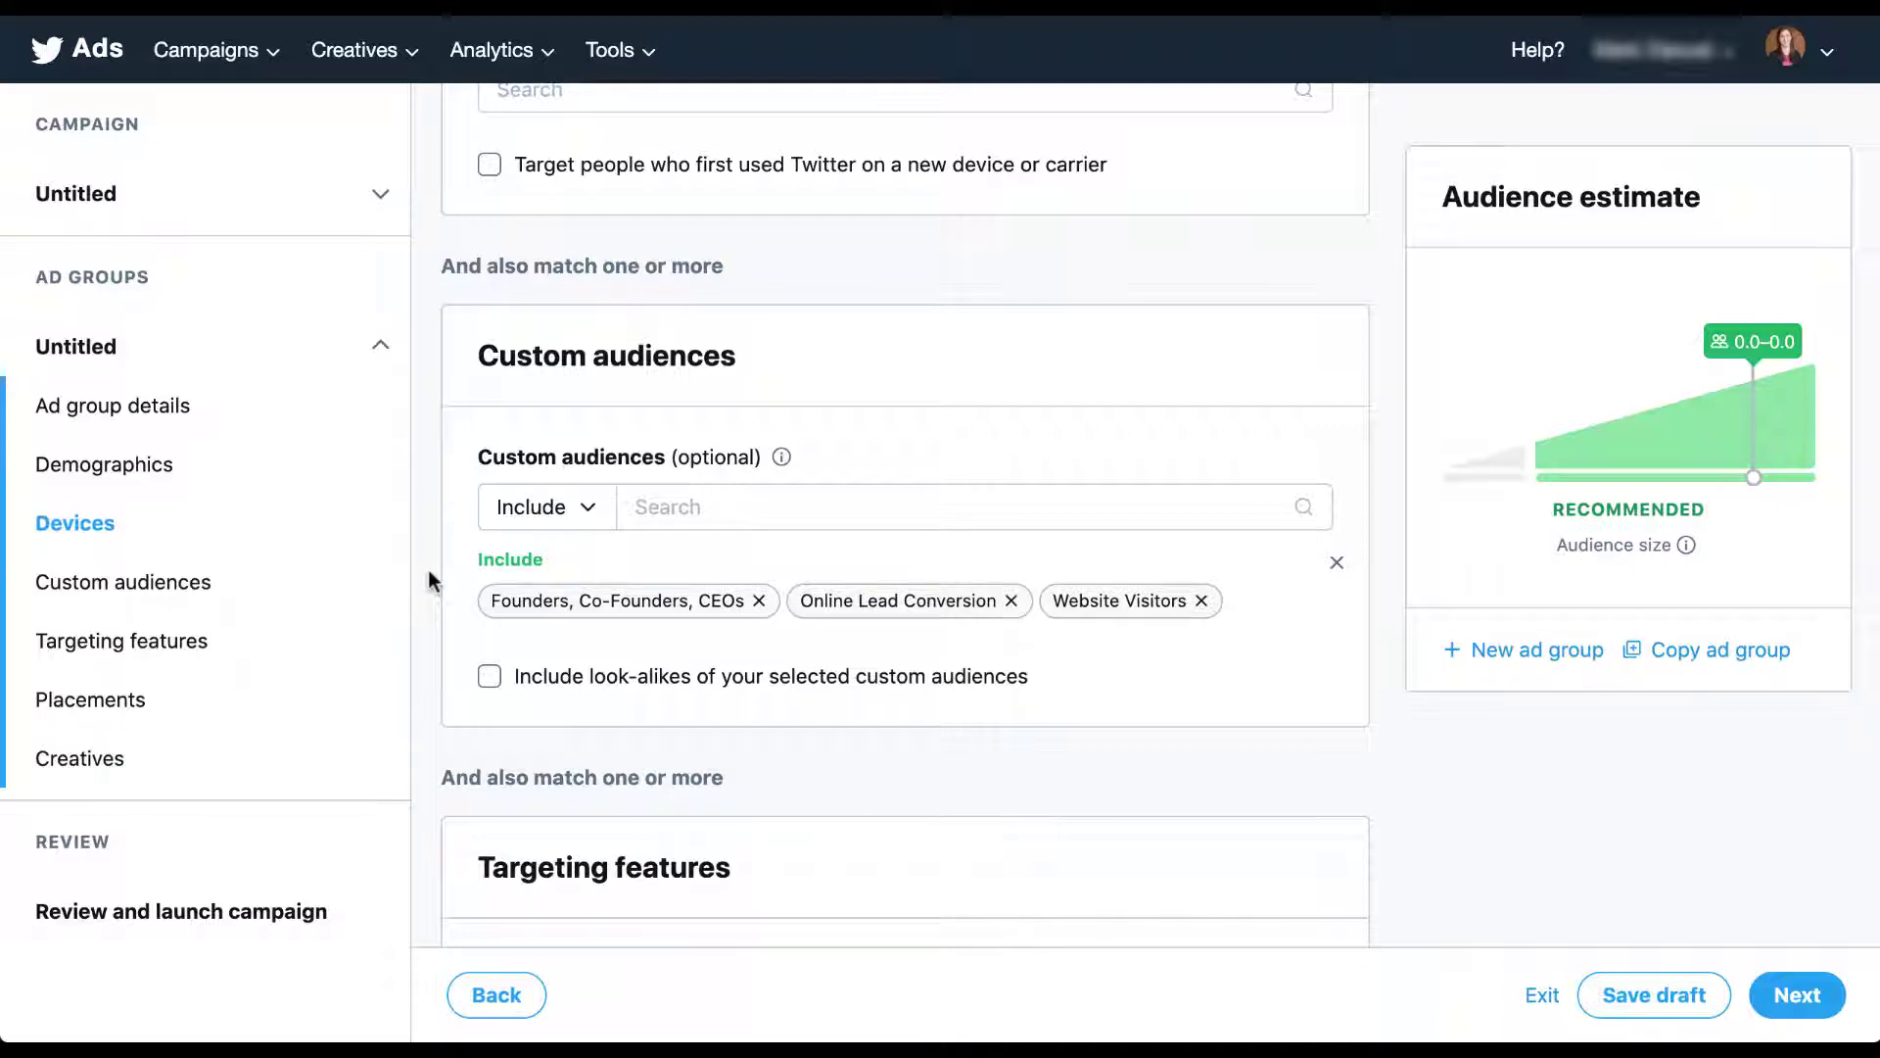
pyautogui.click(488, 676)
# Remove the two Website Activity audiences and exclude the 'Founders, Co-Founders, CEOs' list
pyautogui.click(1010, 600)
pyautogui.click(950, 600)
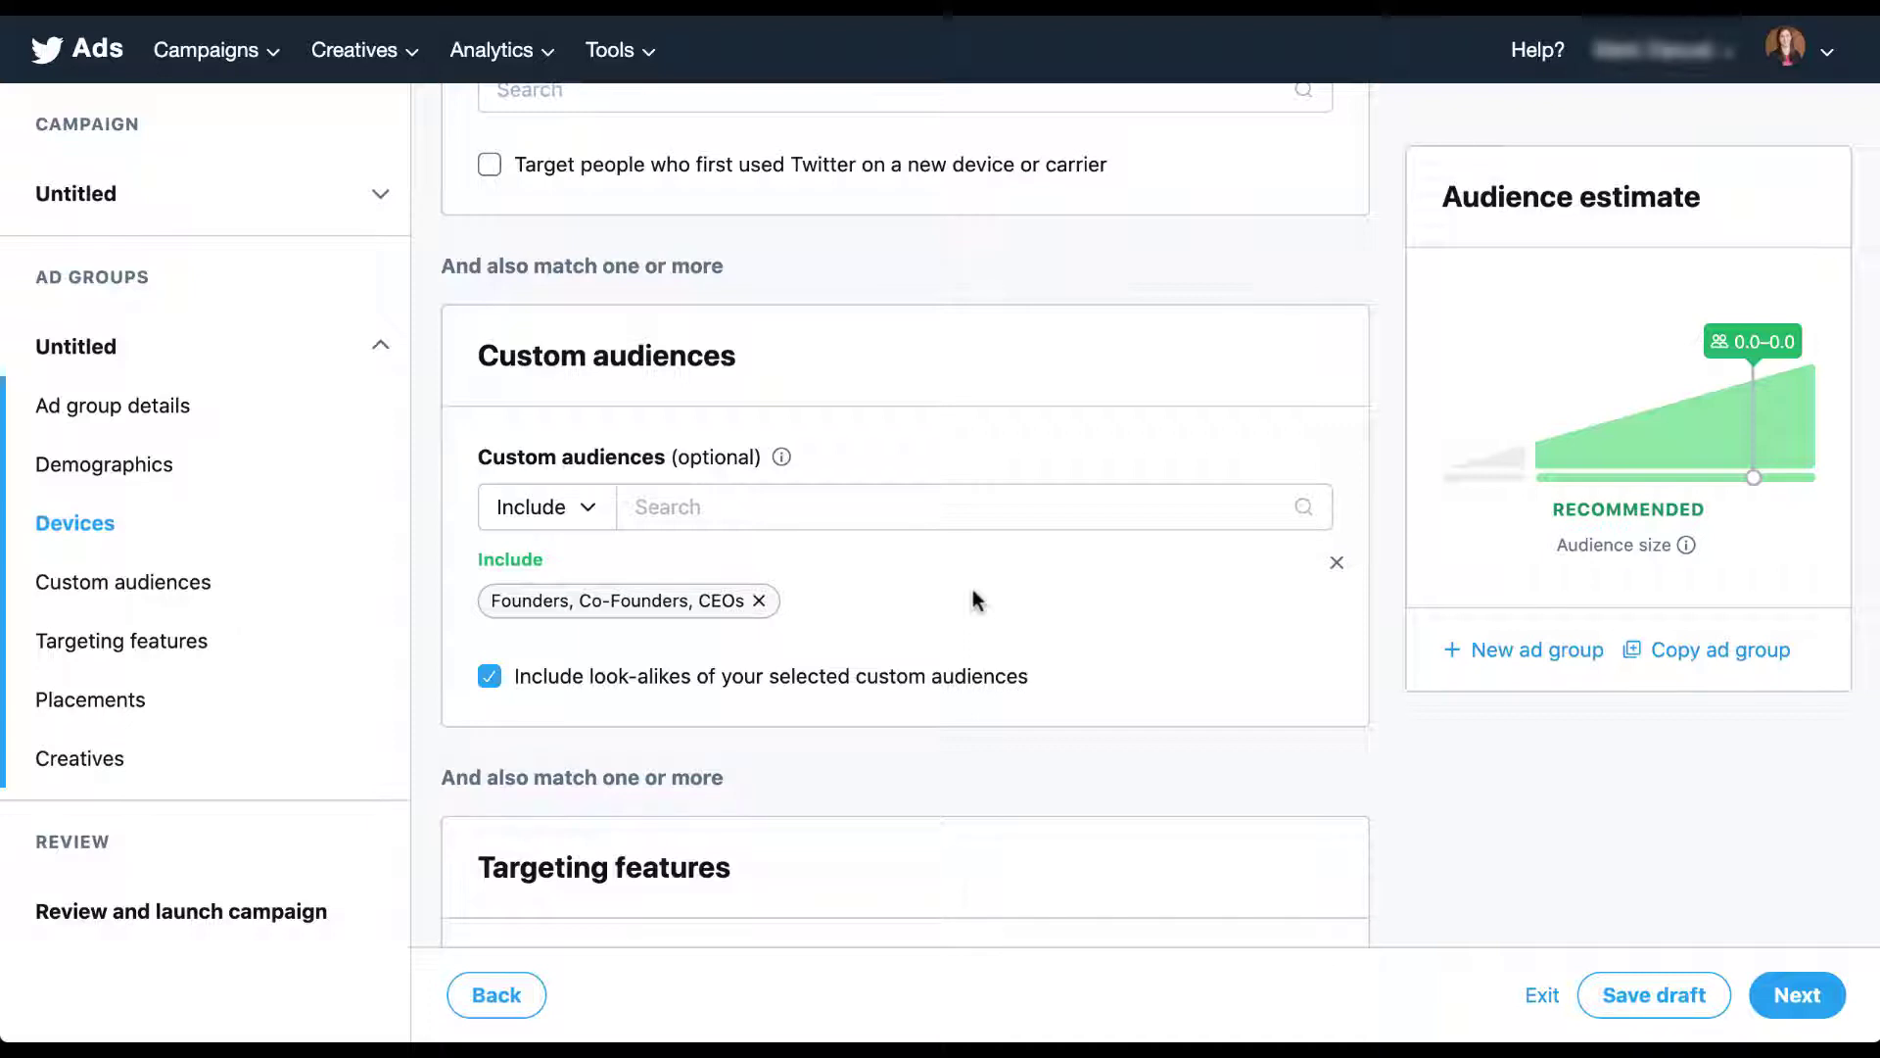
pyautogui.click(586, 511)
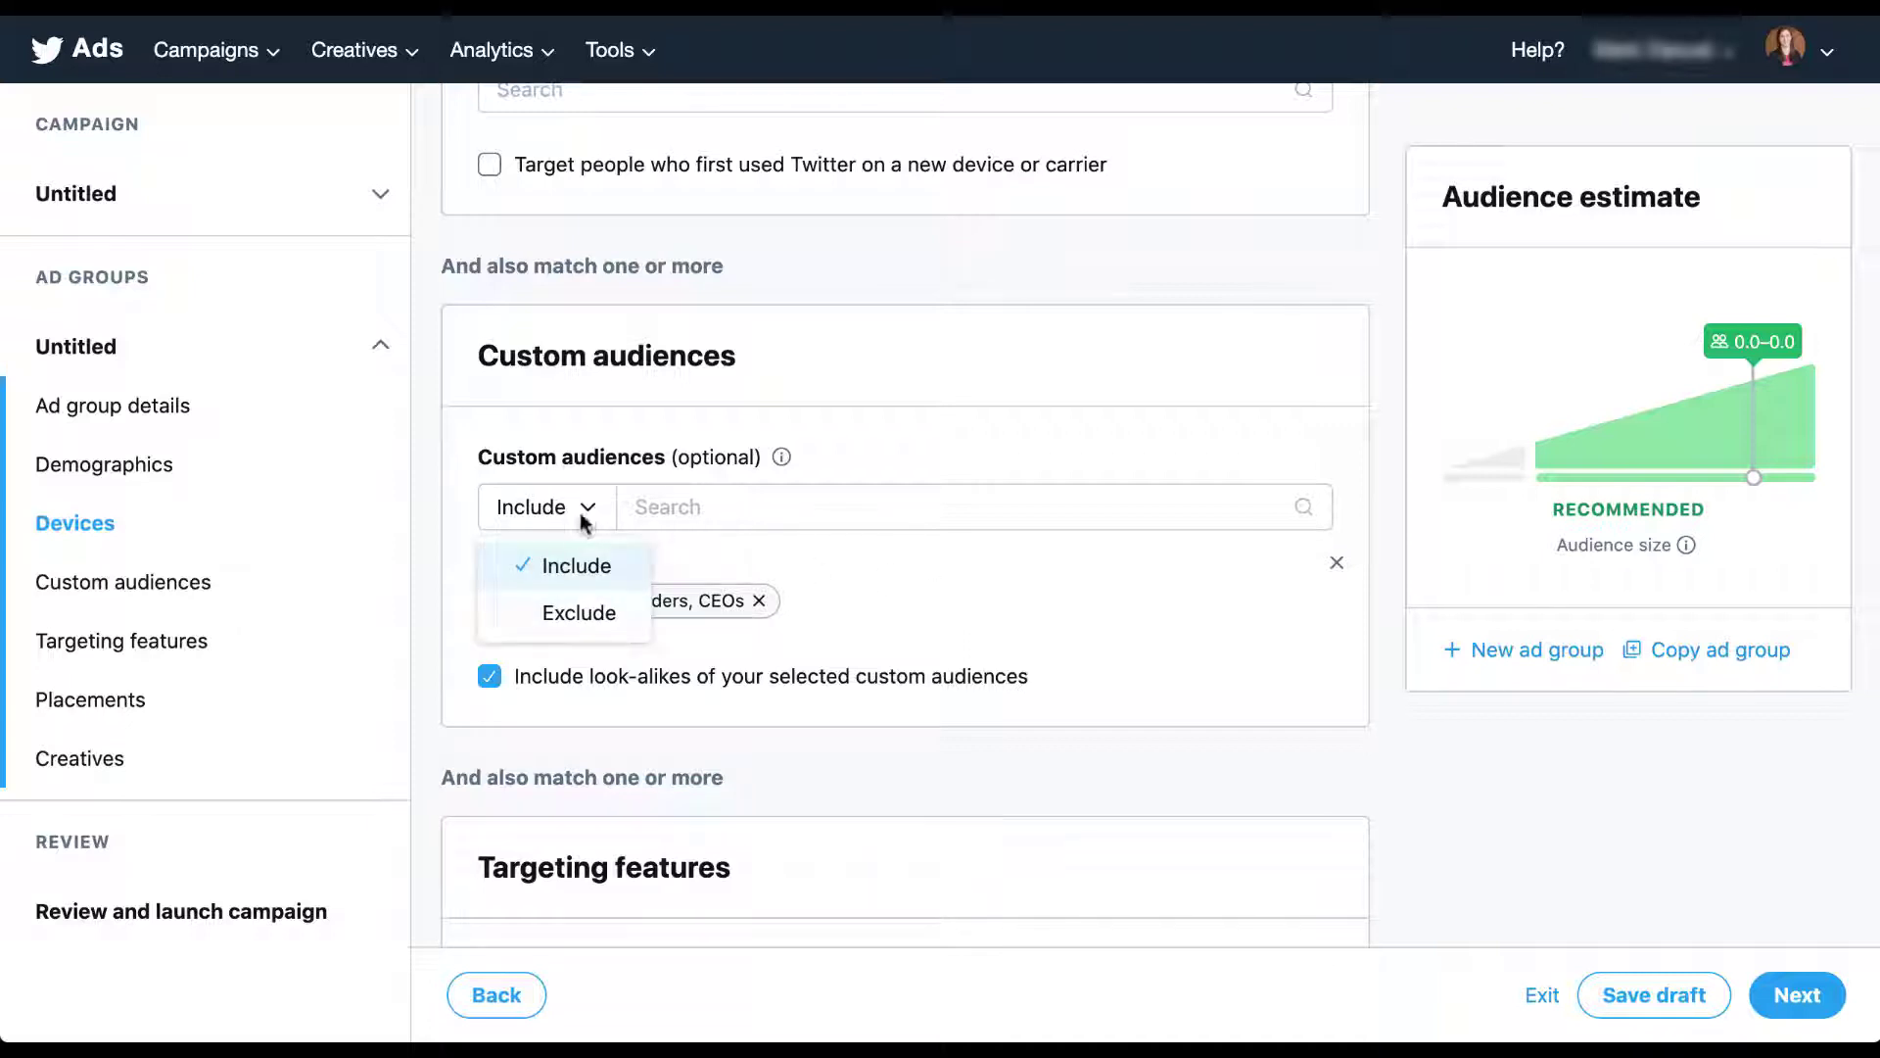
pyautogui.click(591, 613)
pyautogui.click(701, 508)
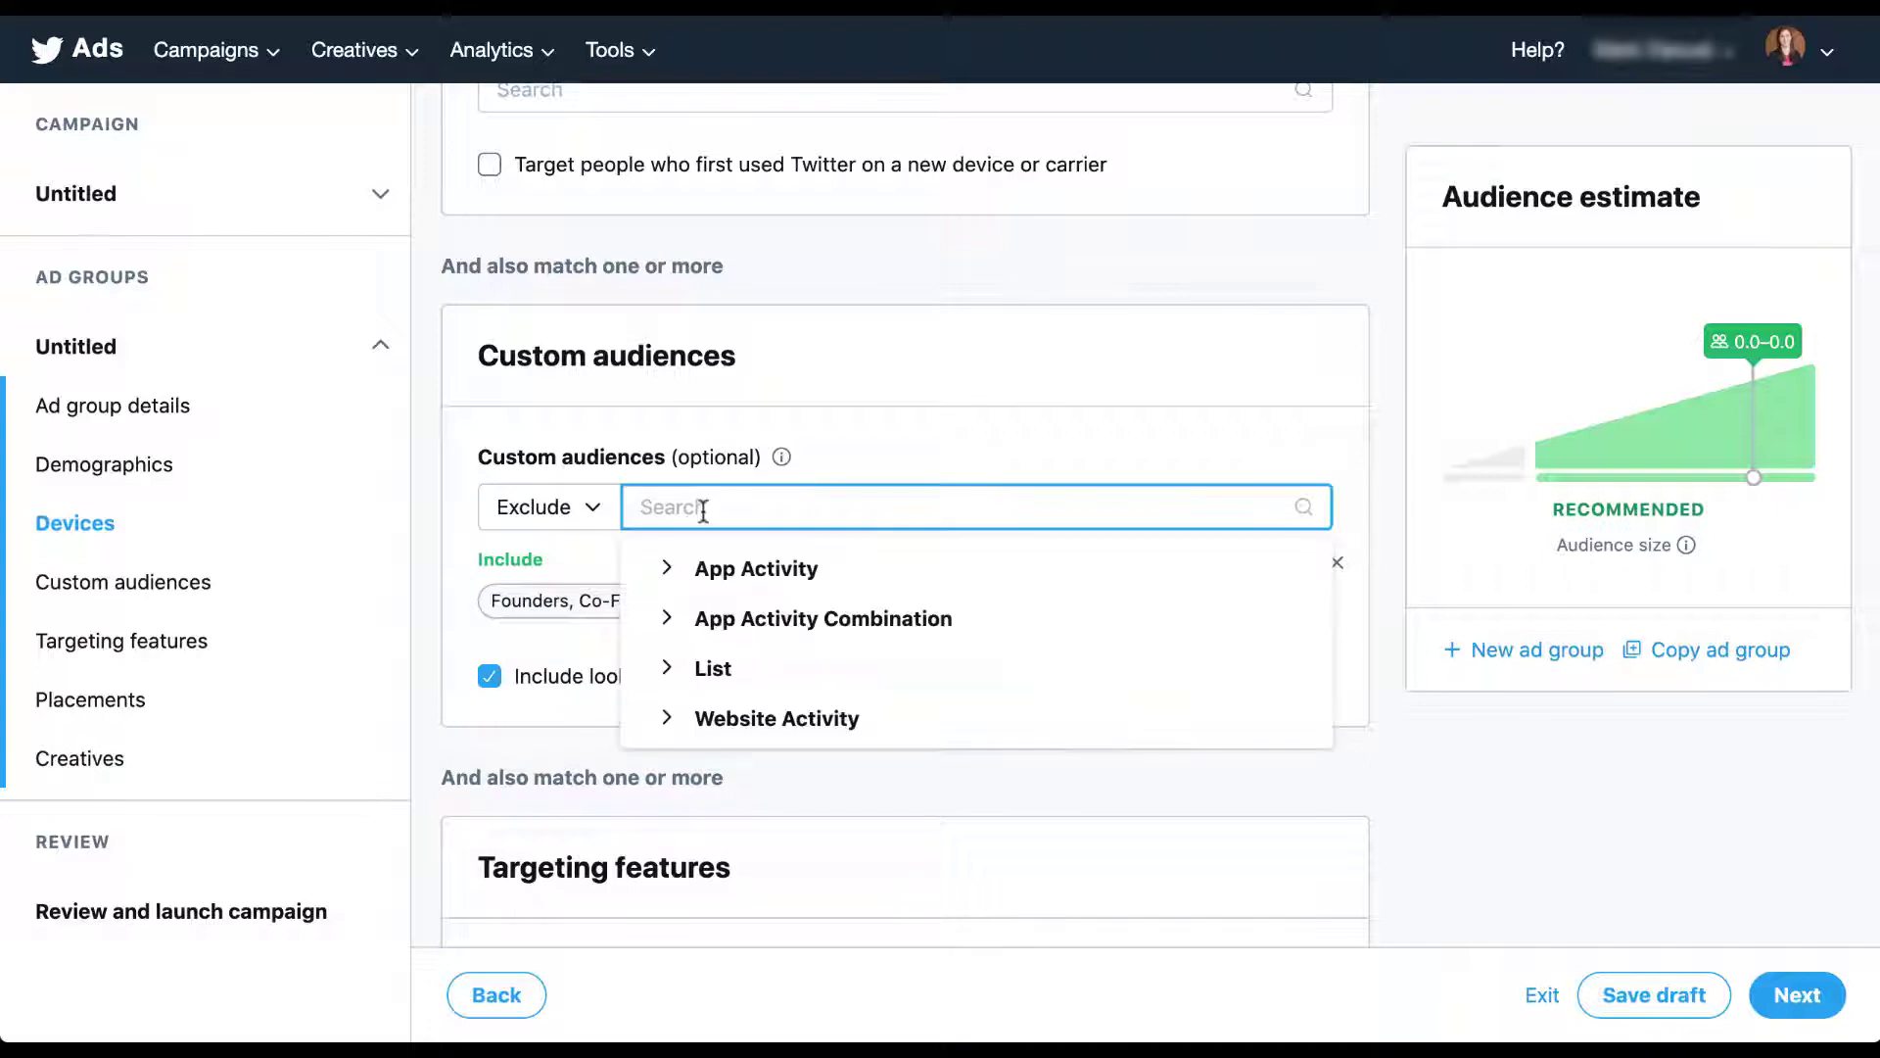
pyautogui.click(668, 669)
pyautogui.click(722, 717)
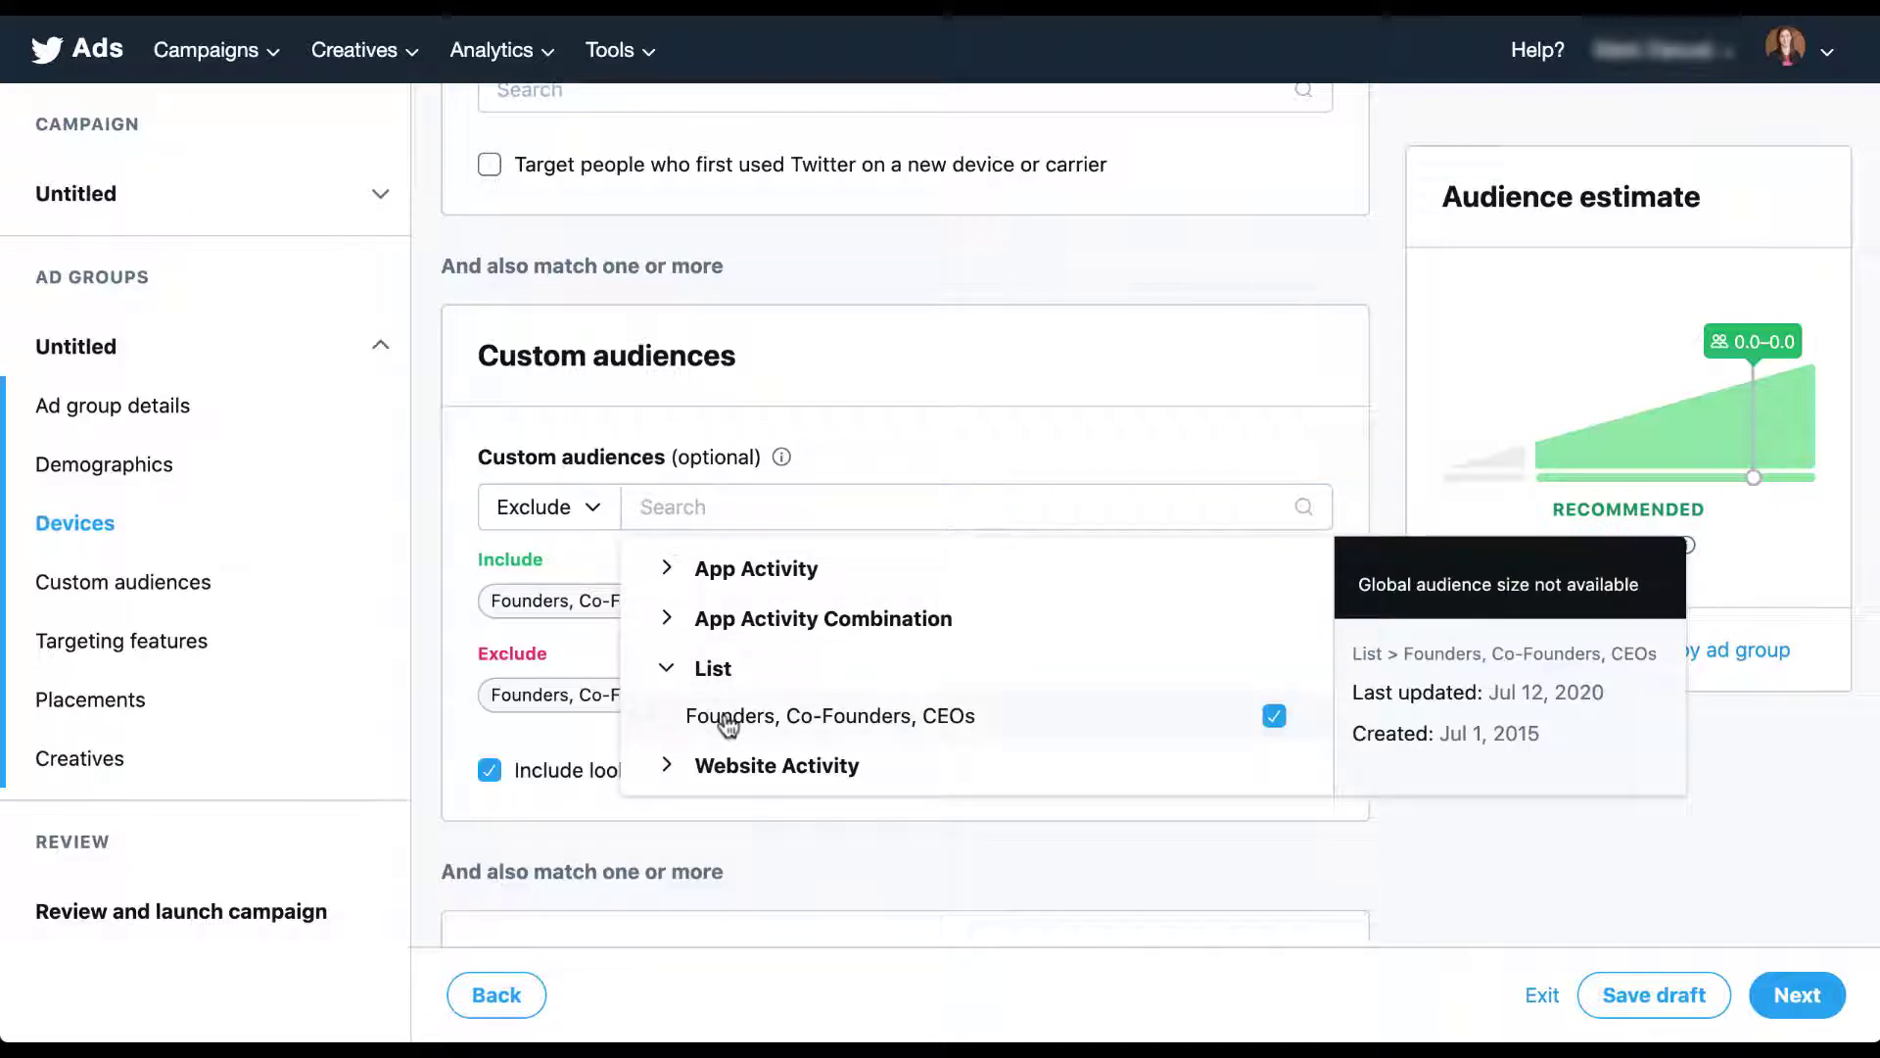
pyautogui.click(420, 588)
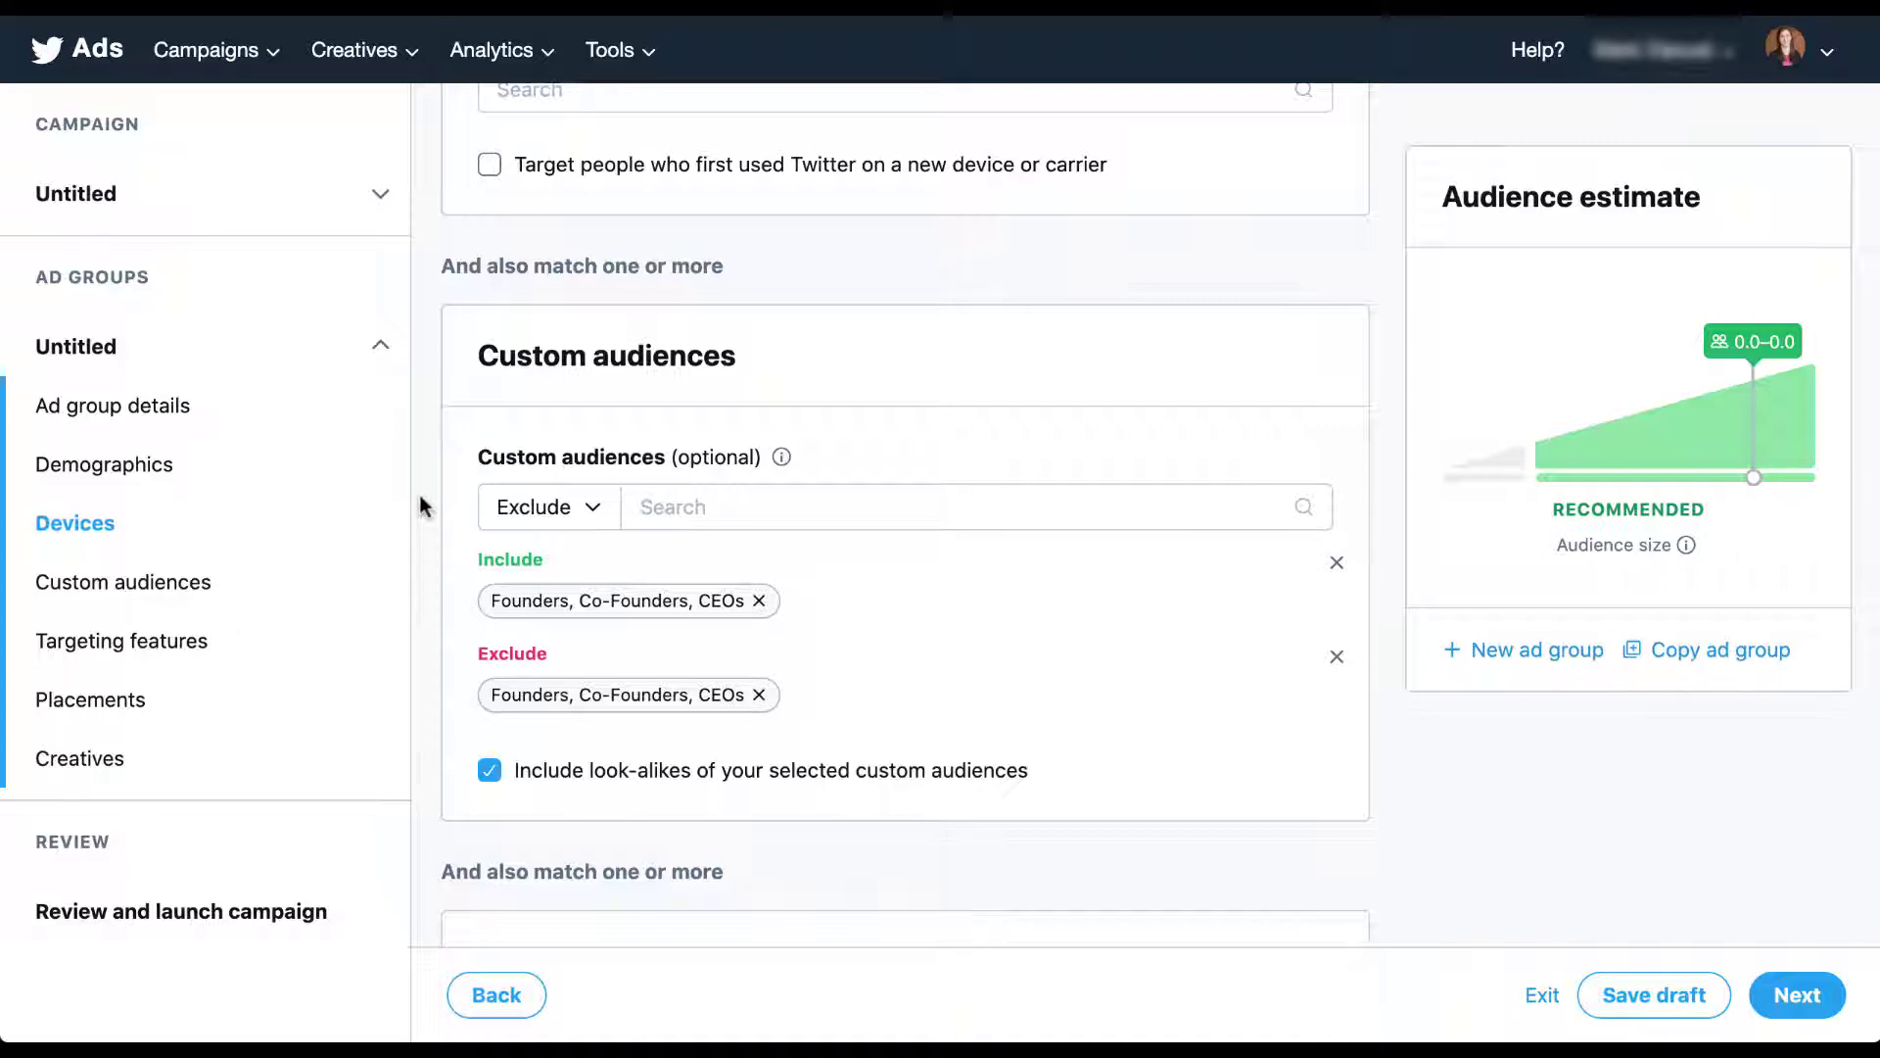
# Remove both included and excluded Founders list rows and turn off look-alike targeting
pyautogui.click(1337, 562)
pyautogui.click(1337, 562)
pyautogui.click(489, 582)
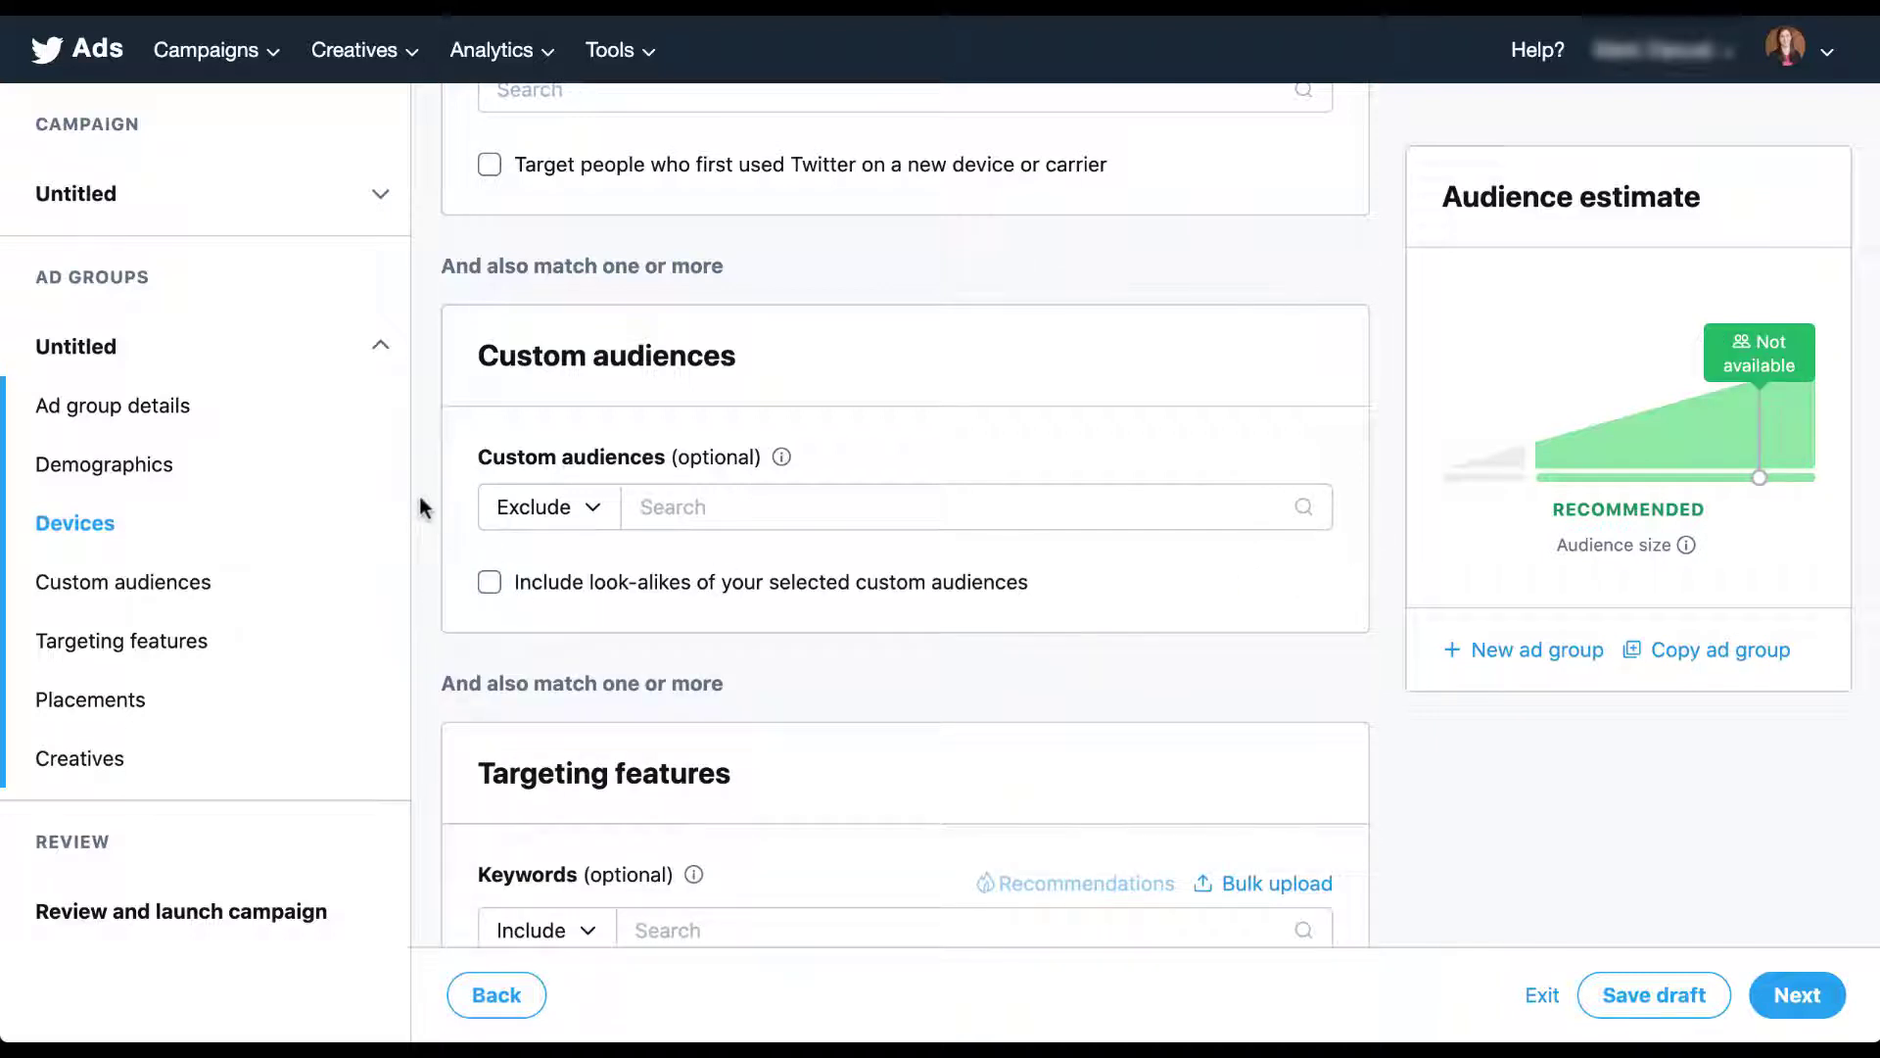
pyautogui.scroll(-5, 419, 496)
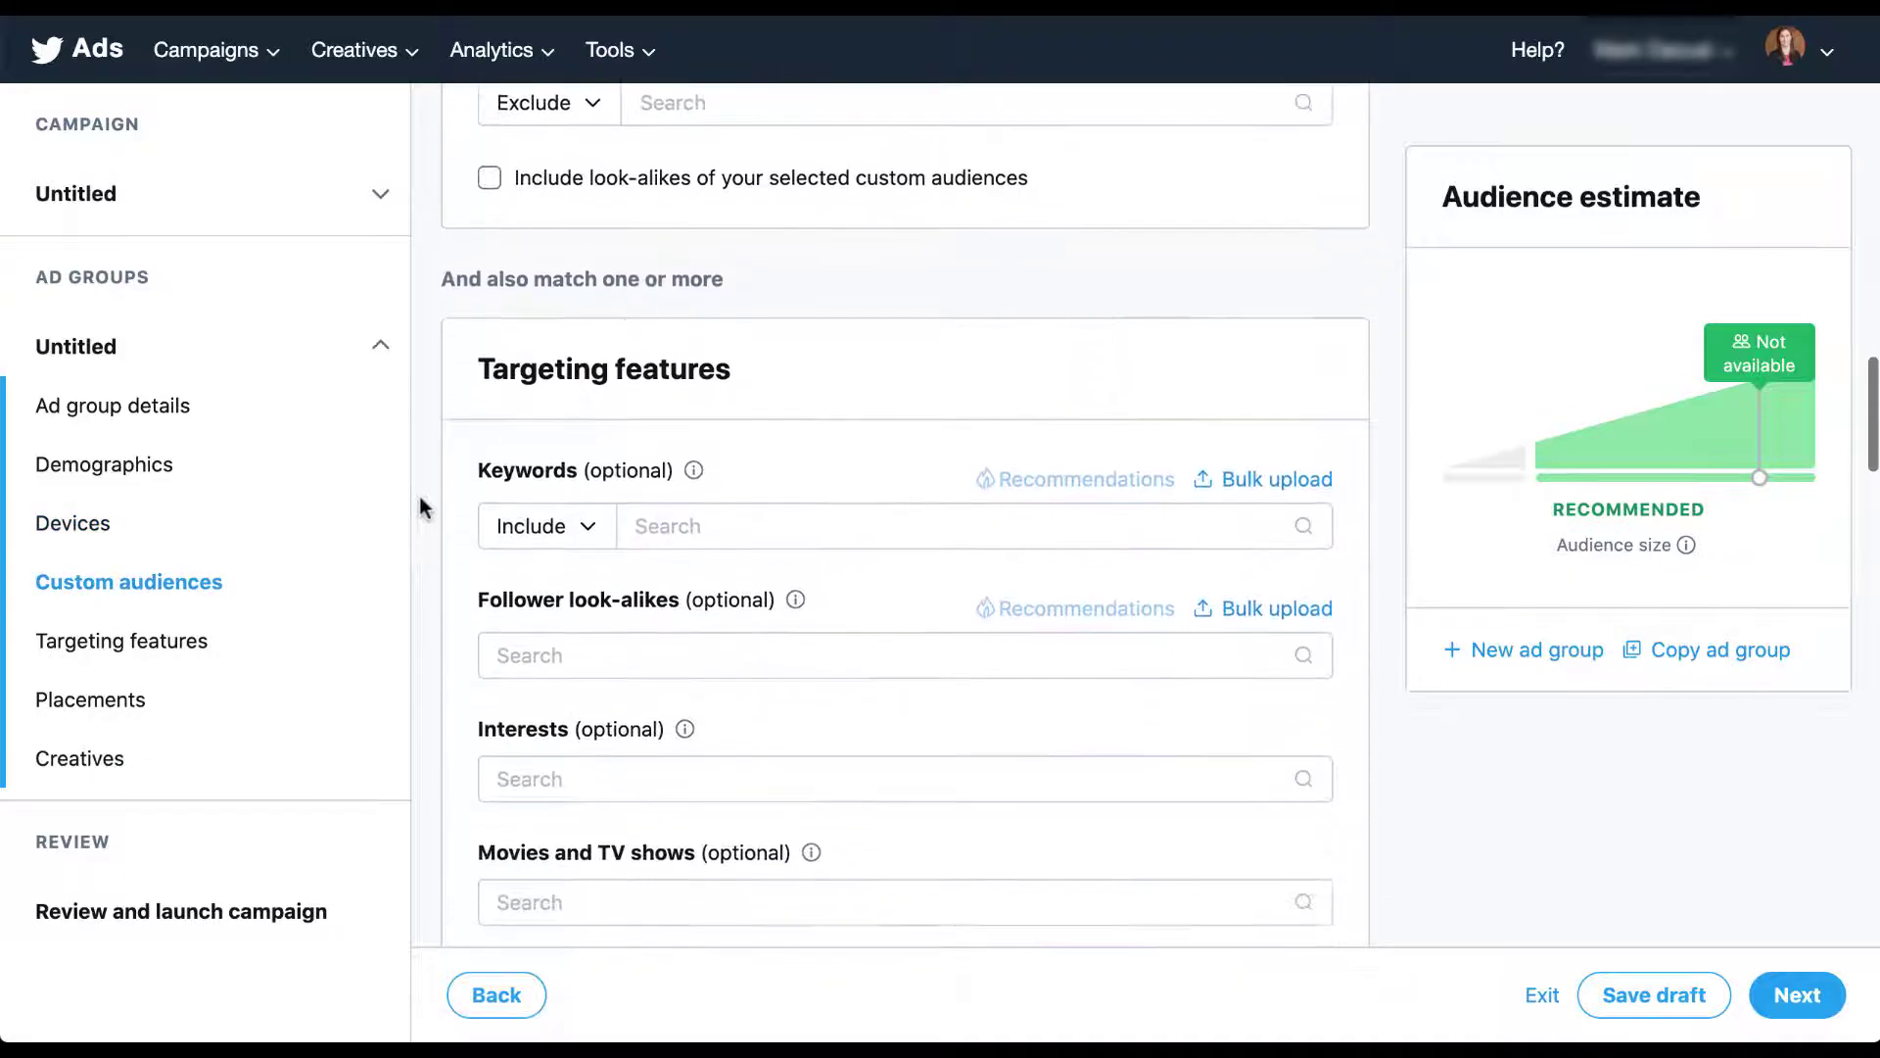
# Scroll down to Targeting features and start a Follower look-alikes account search
pyautogui.scroll(-5, 419, 495)
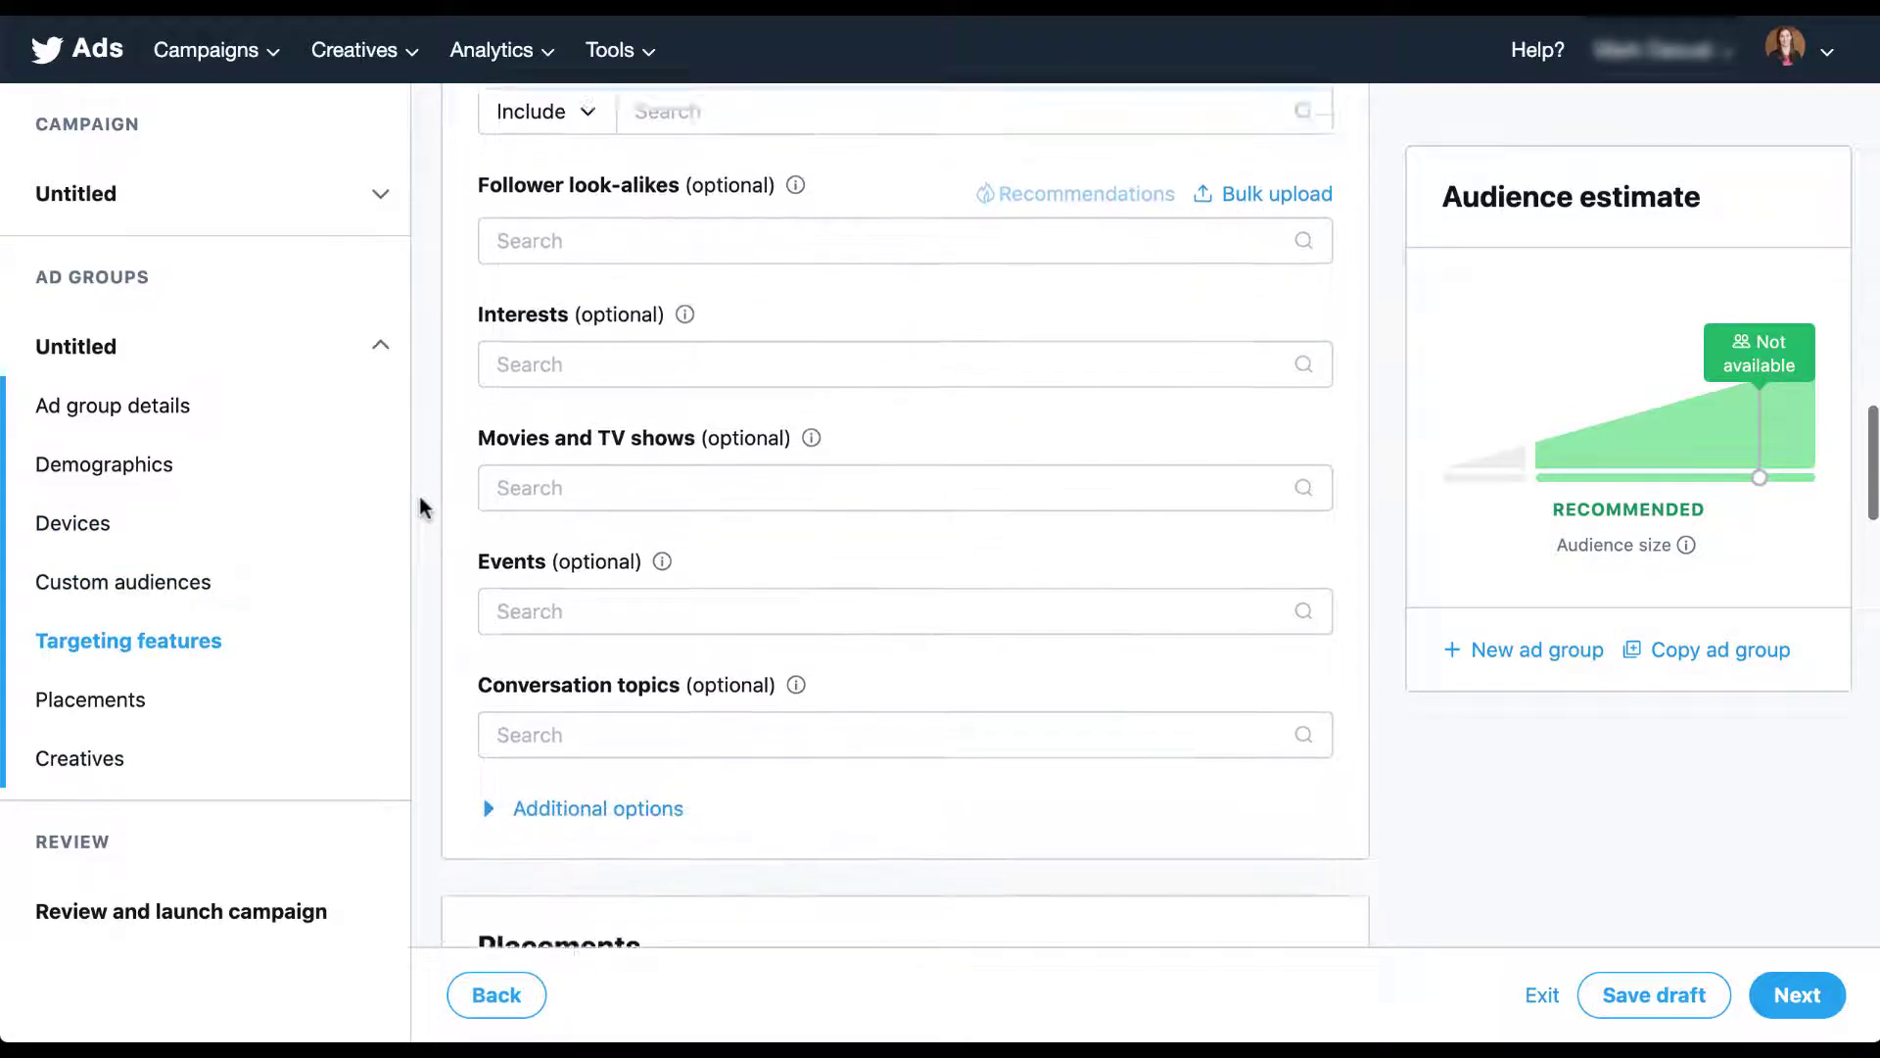
pyautogui.scroll(-1, 419, 495)
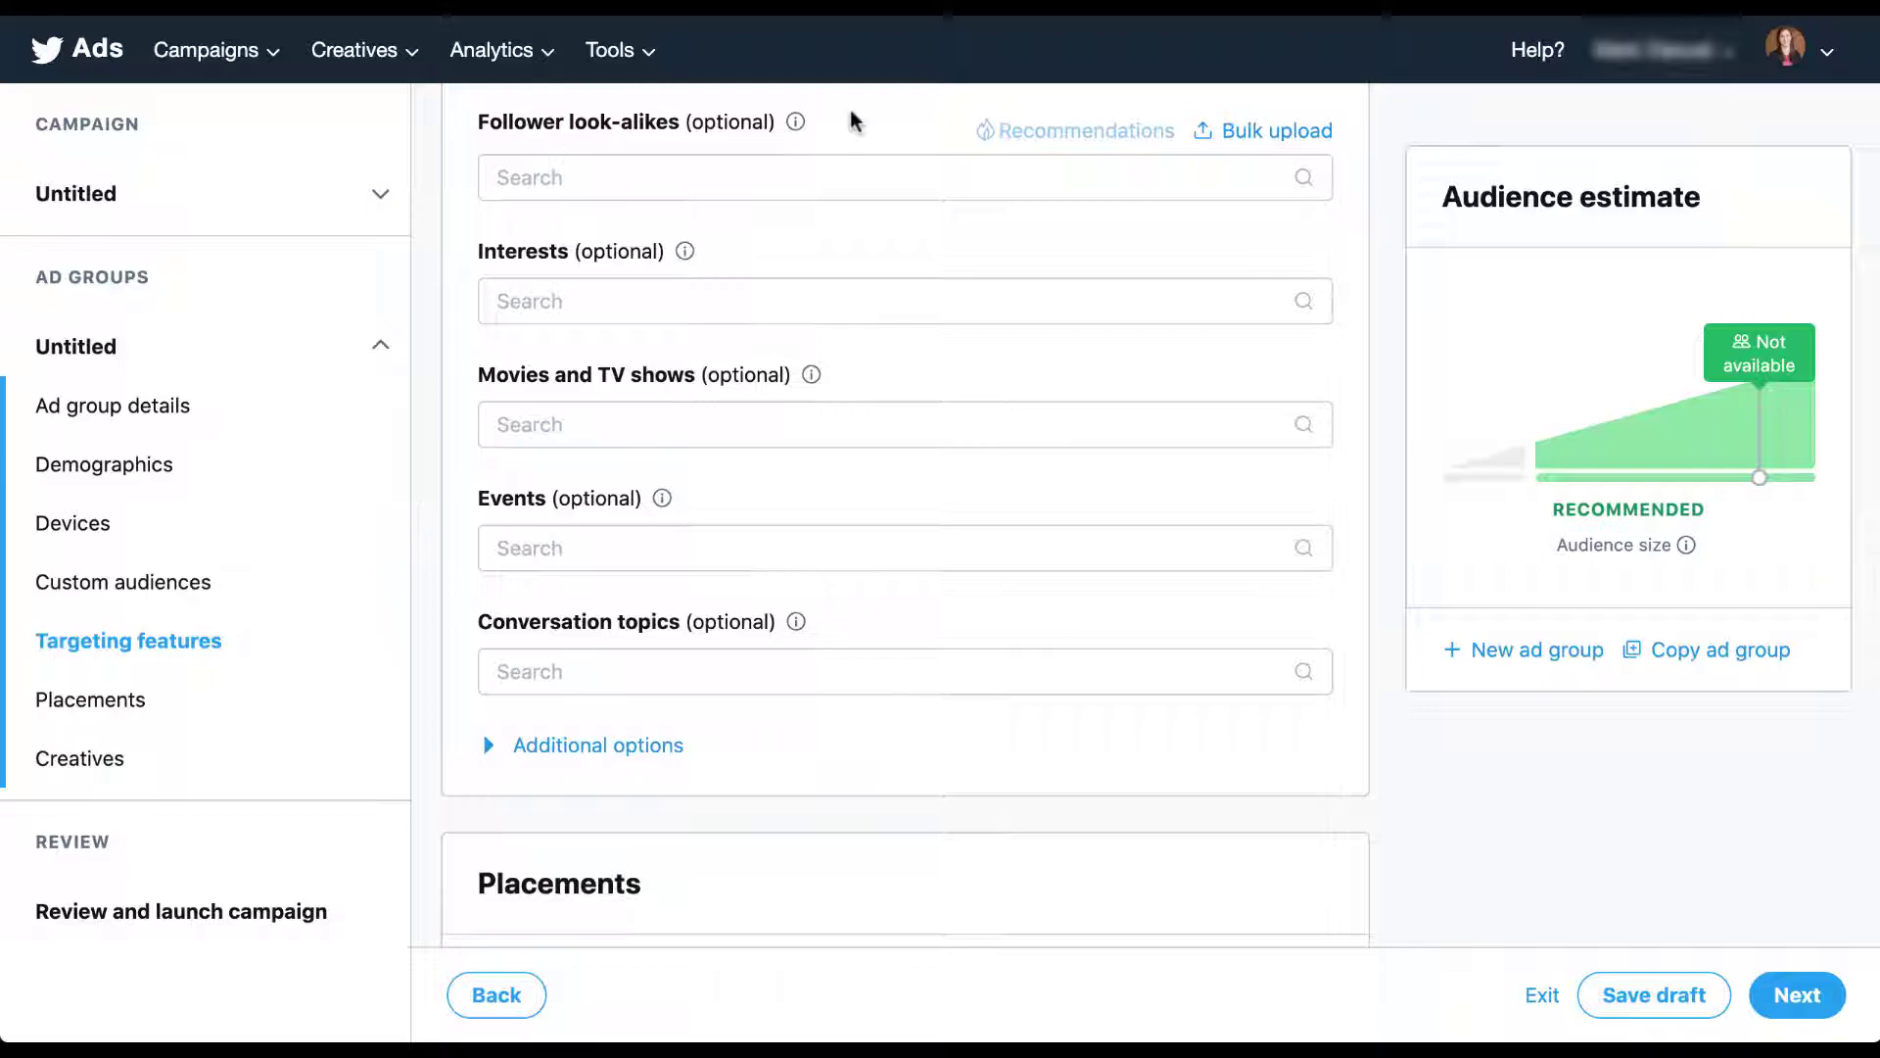
pyautogui.moveTo(795, 125)
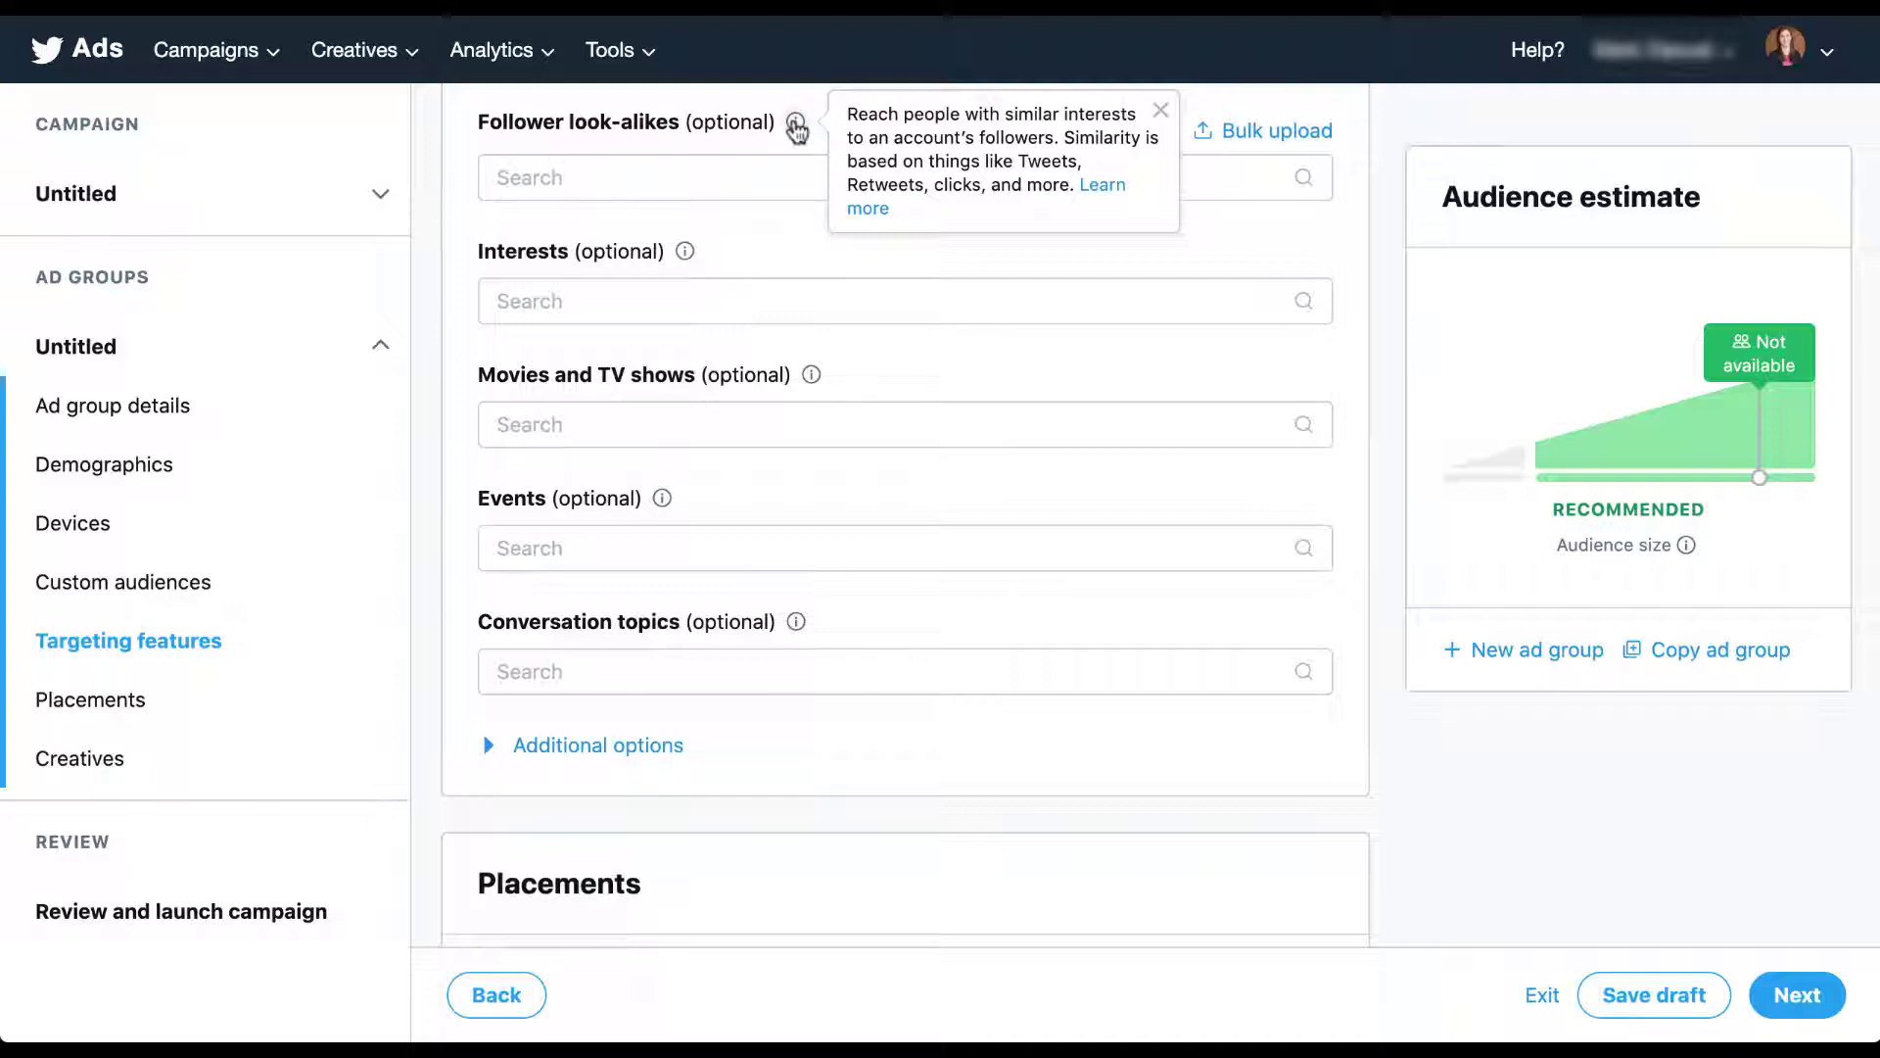
pyautogui.click(682, 173)
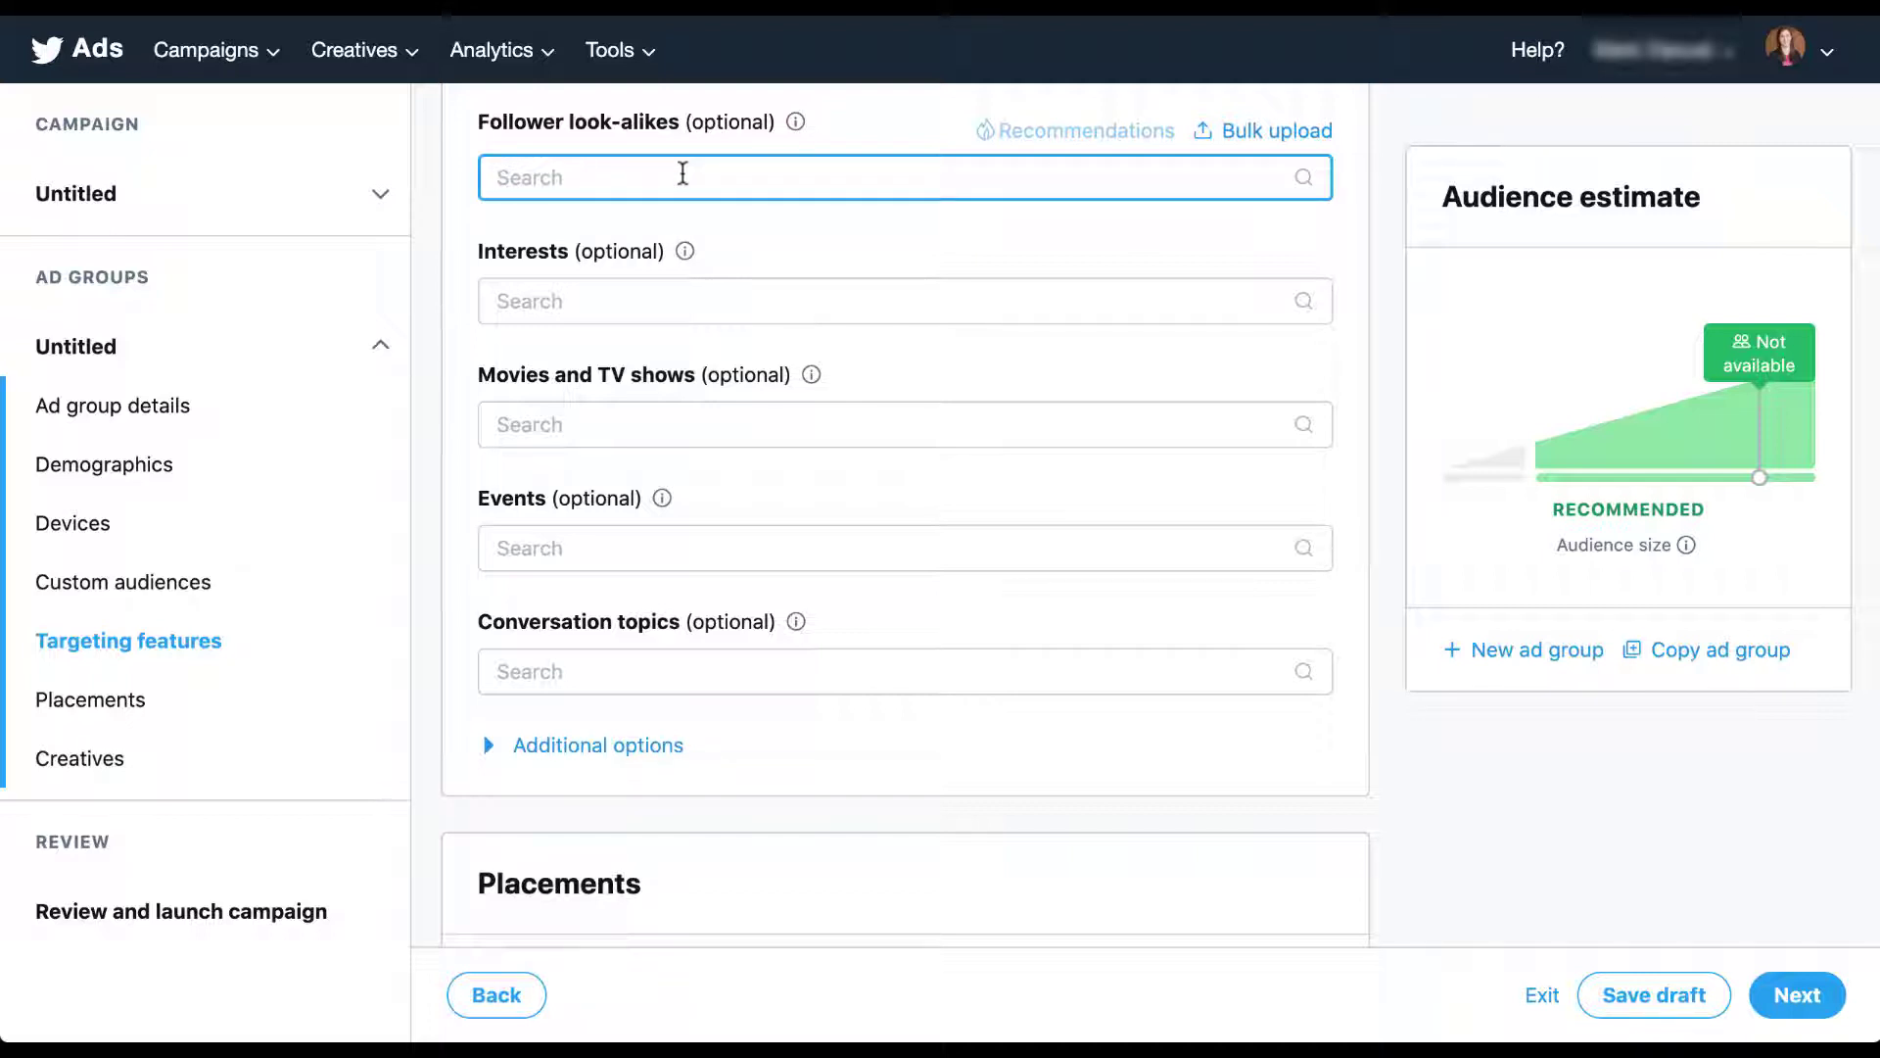
pyautogui.write('google ads')
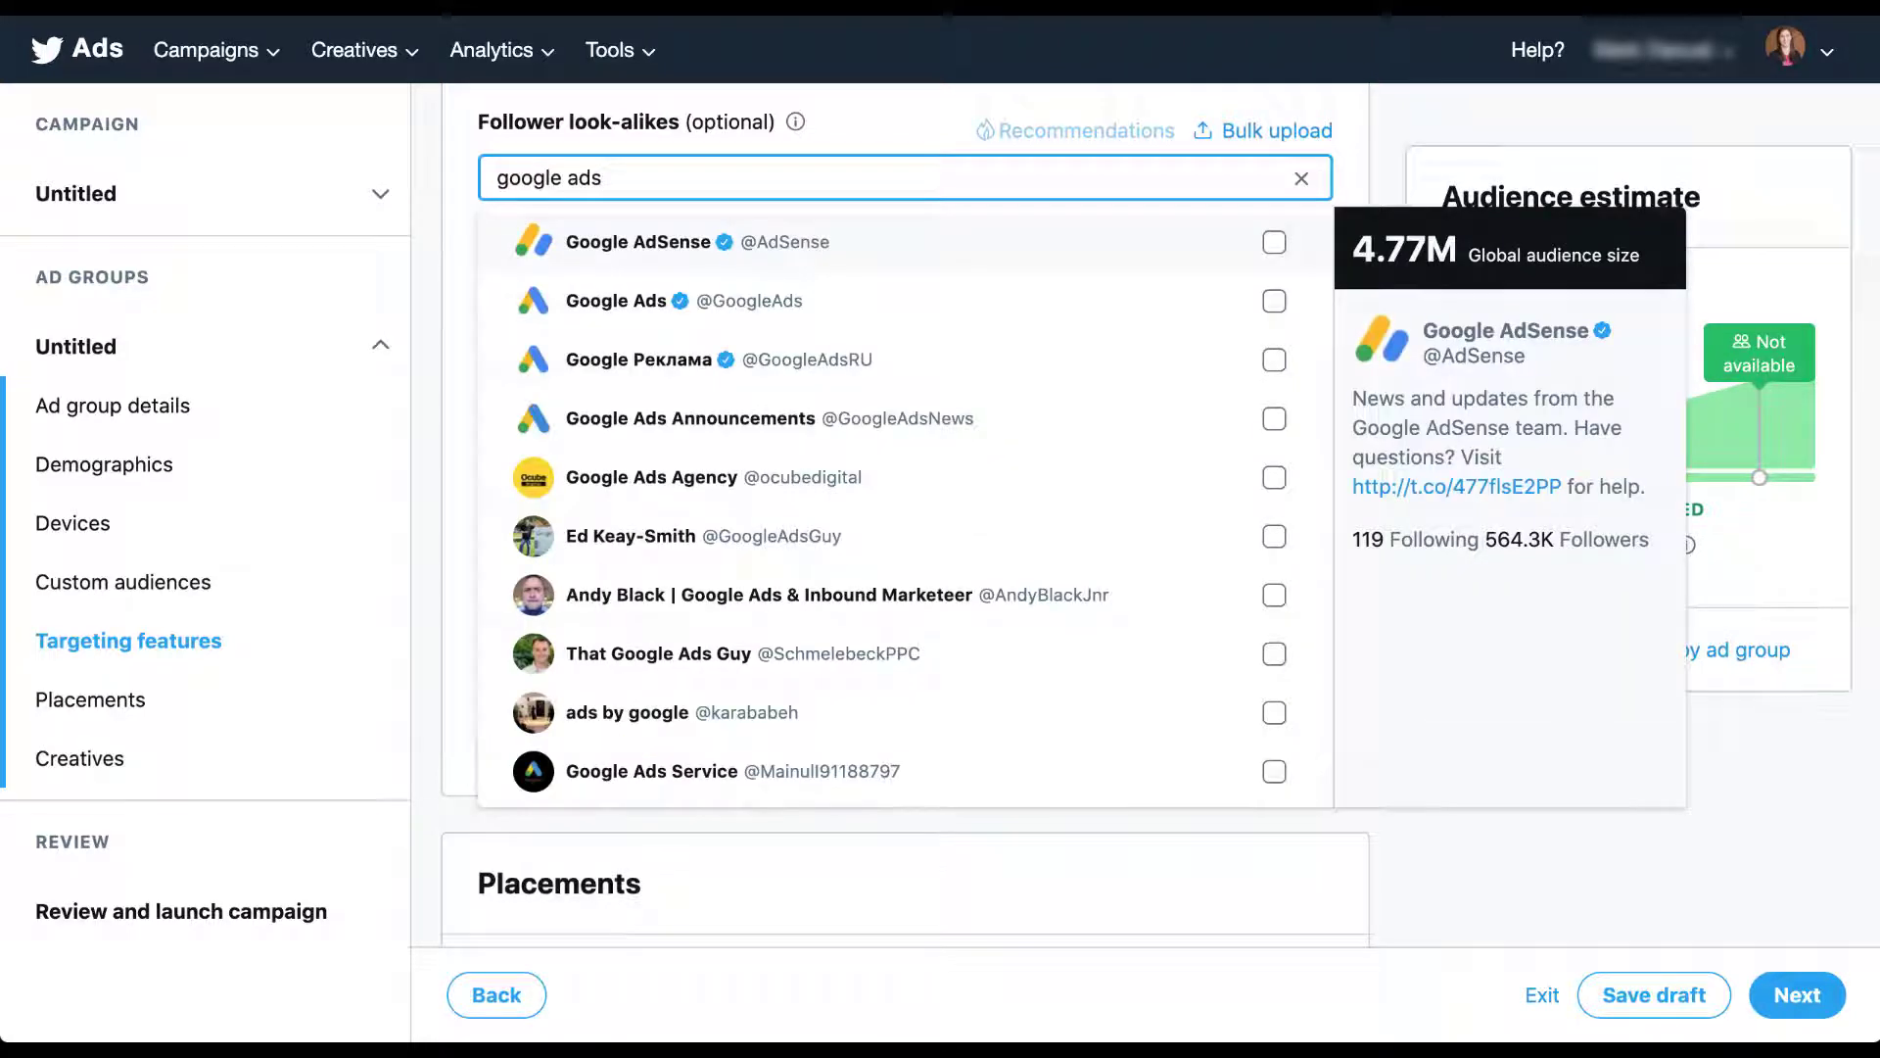
pyautogui.click(1274, 301)
pyautogui.click(451, 196)
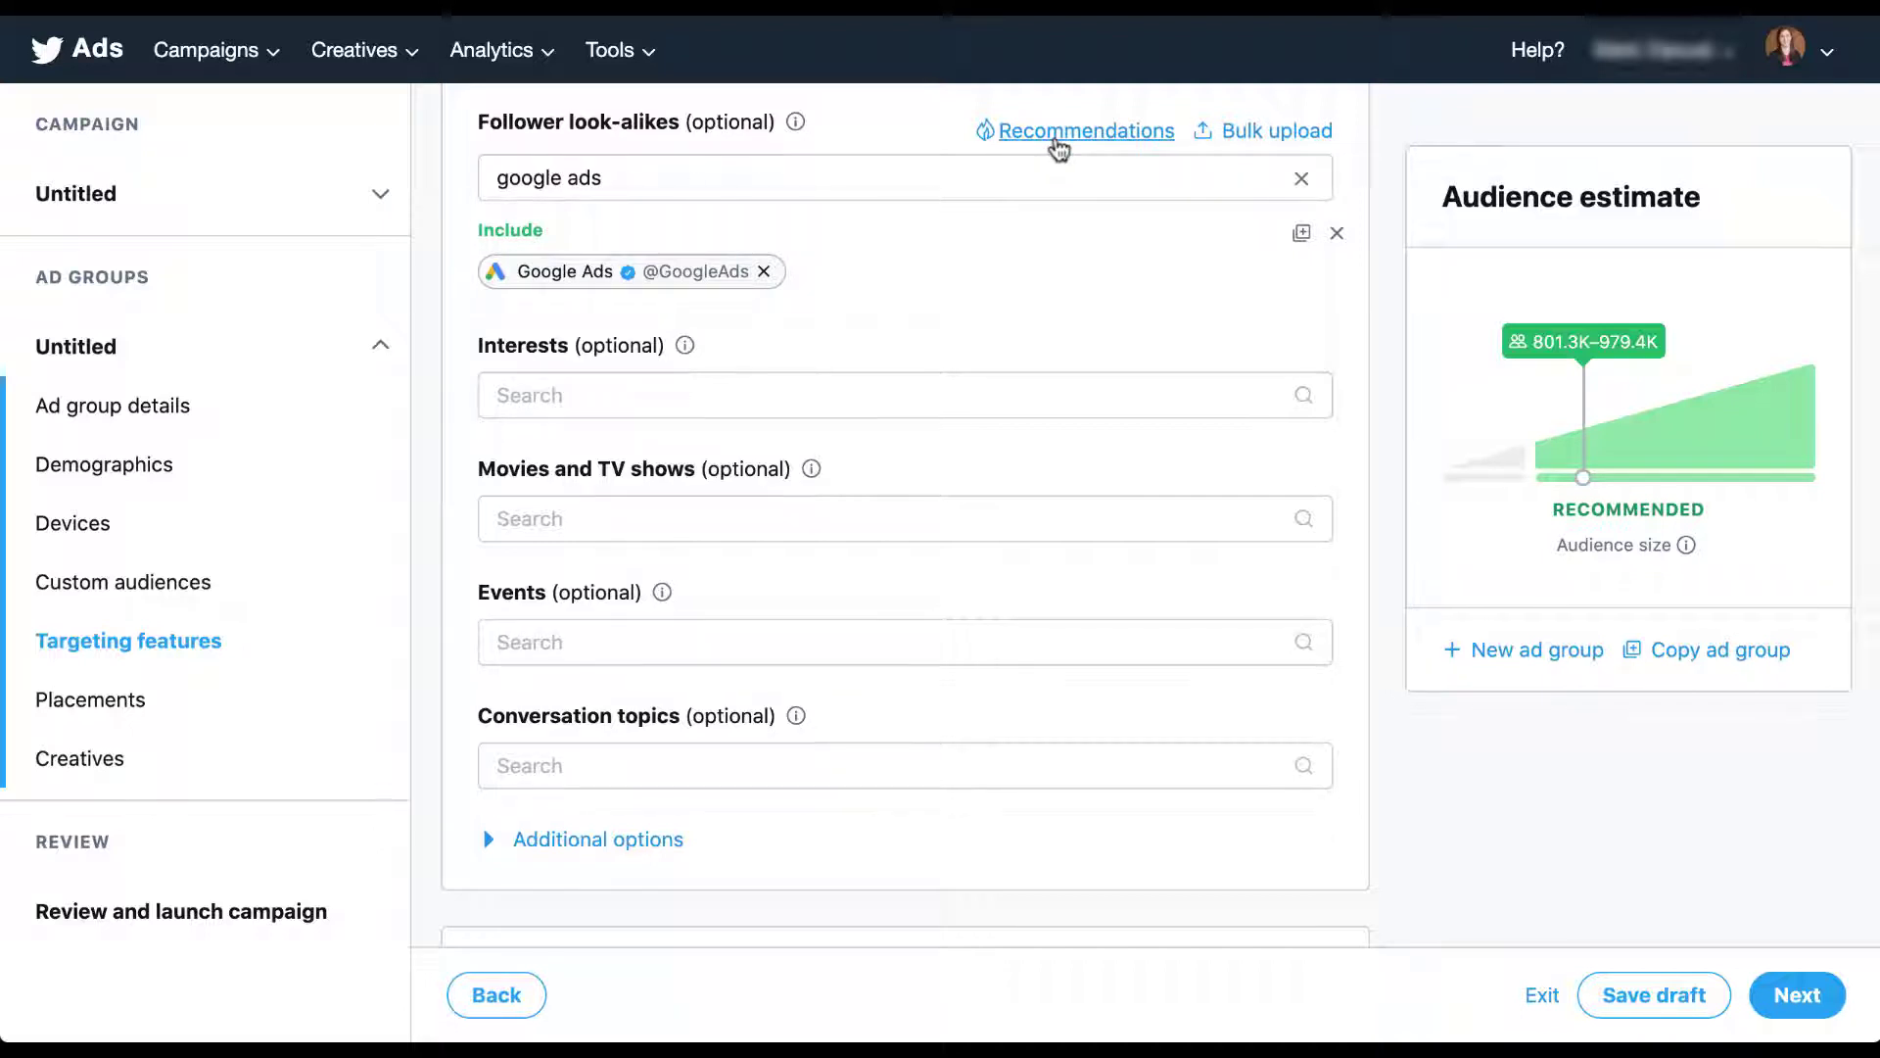
# From Recommendations, add Microsoft Advertising and two PPC marketers' accounts as look-alikes
pyautogui.click(1059, 138)
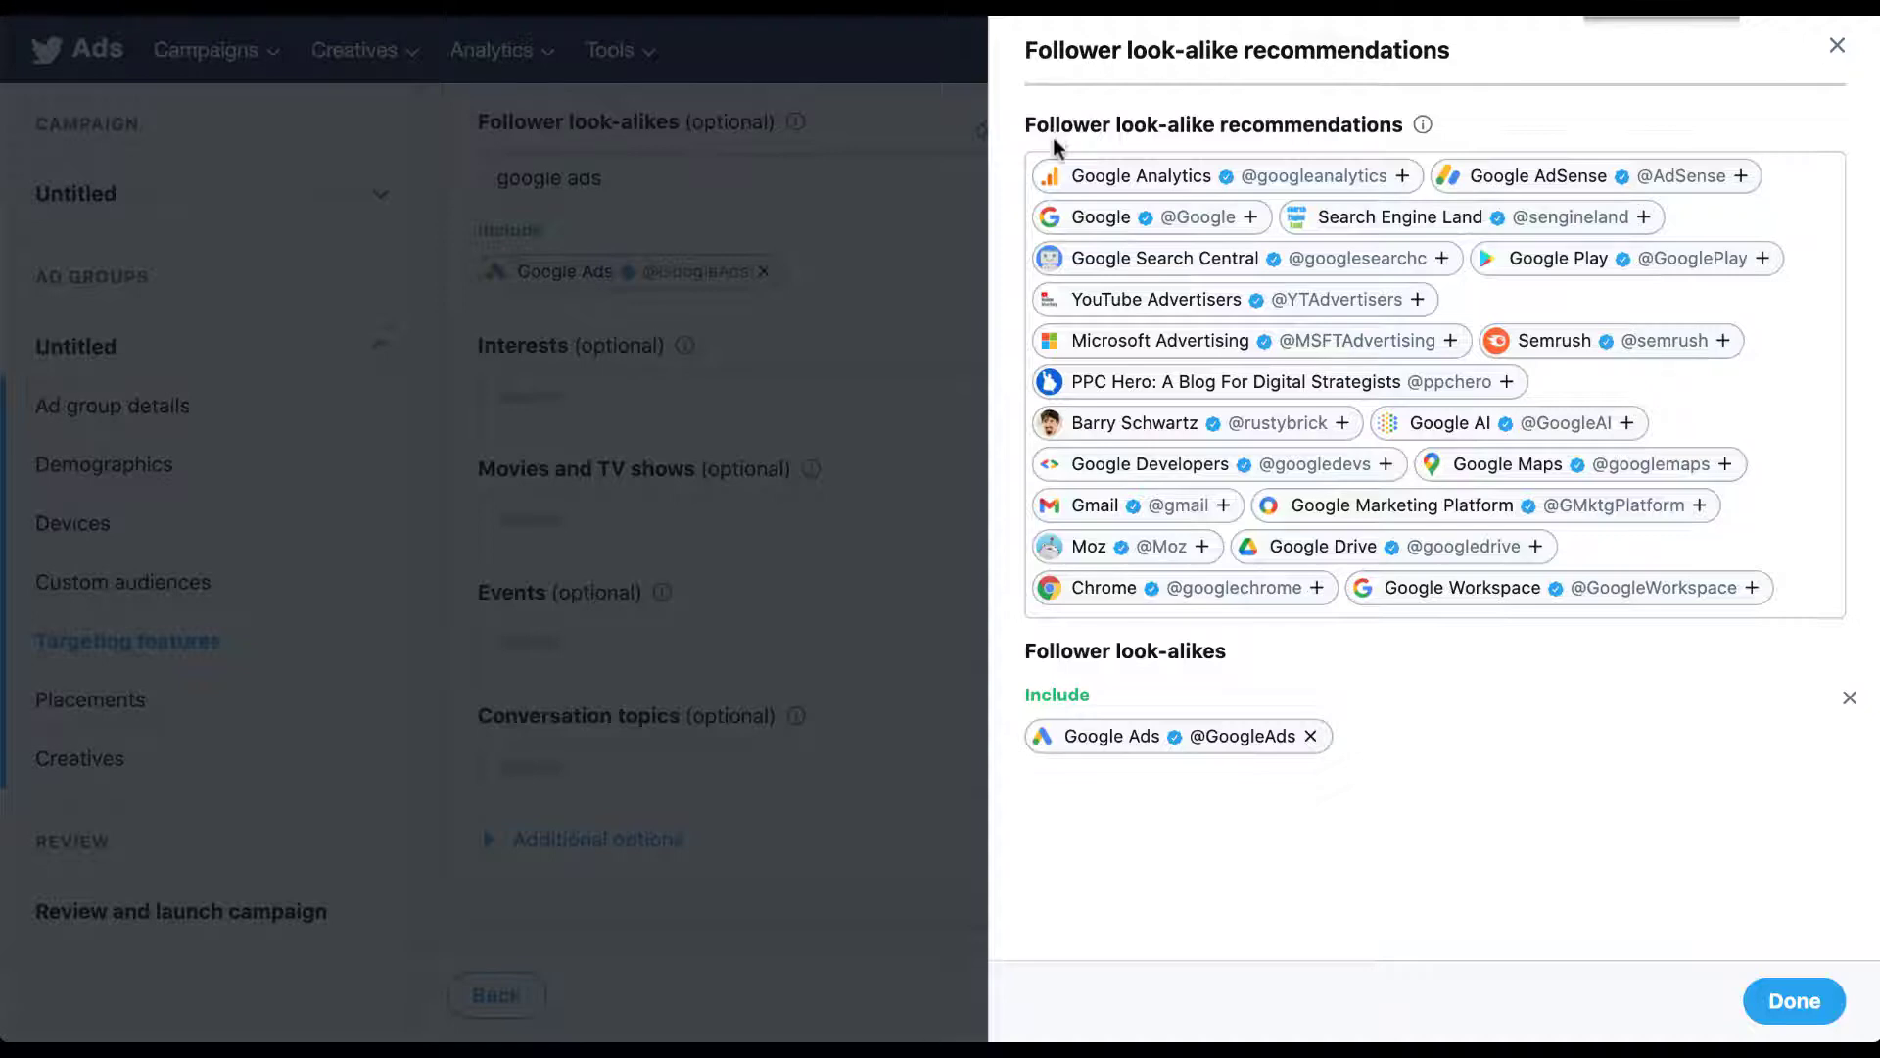
pyautogui.click(1095, 345)
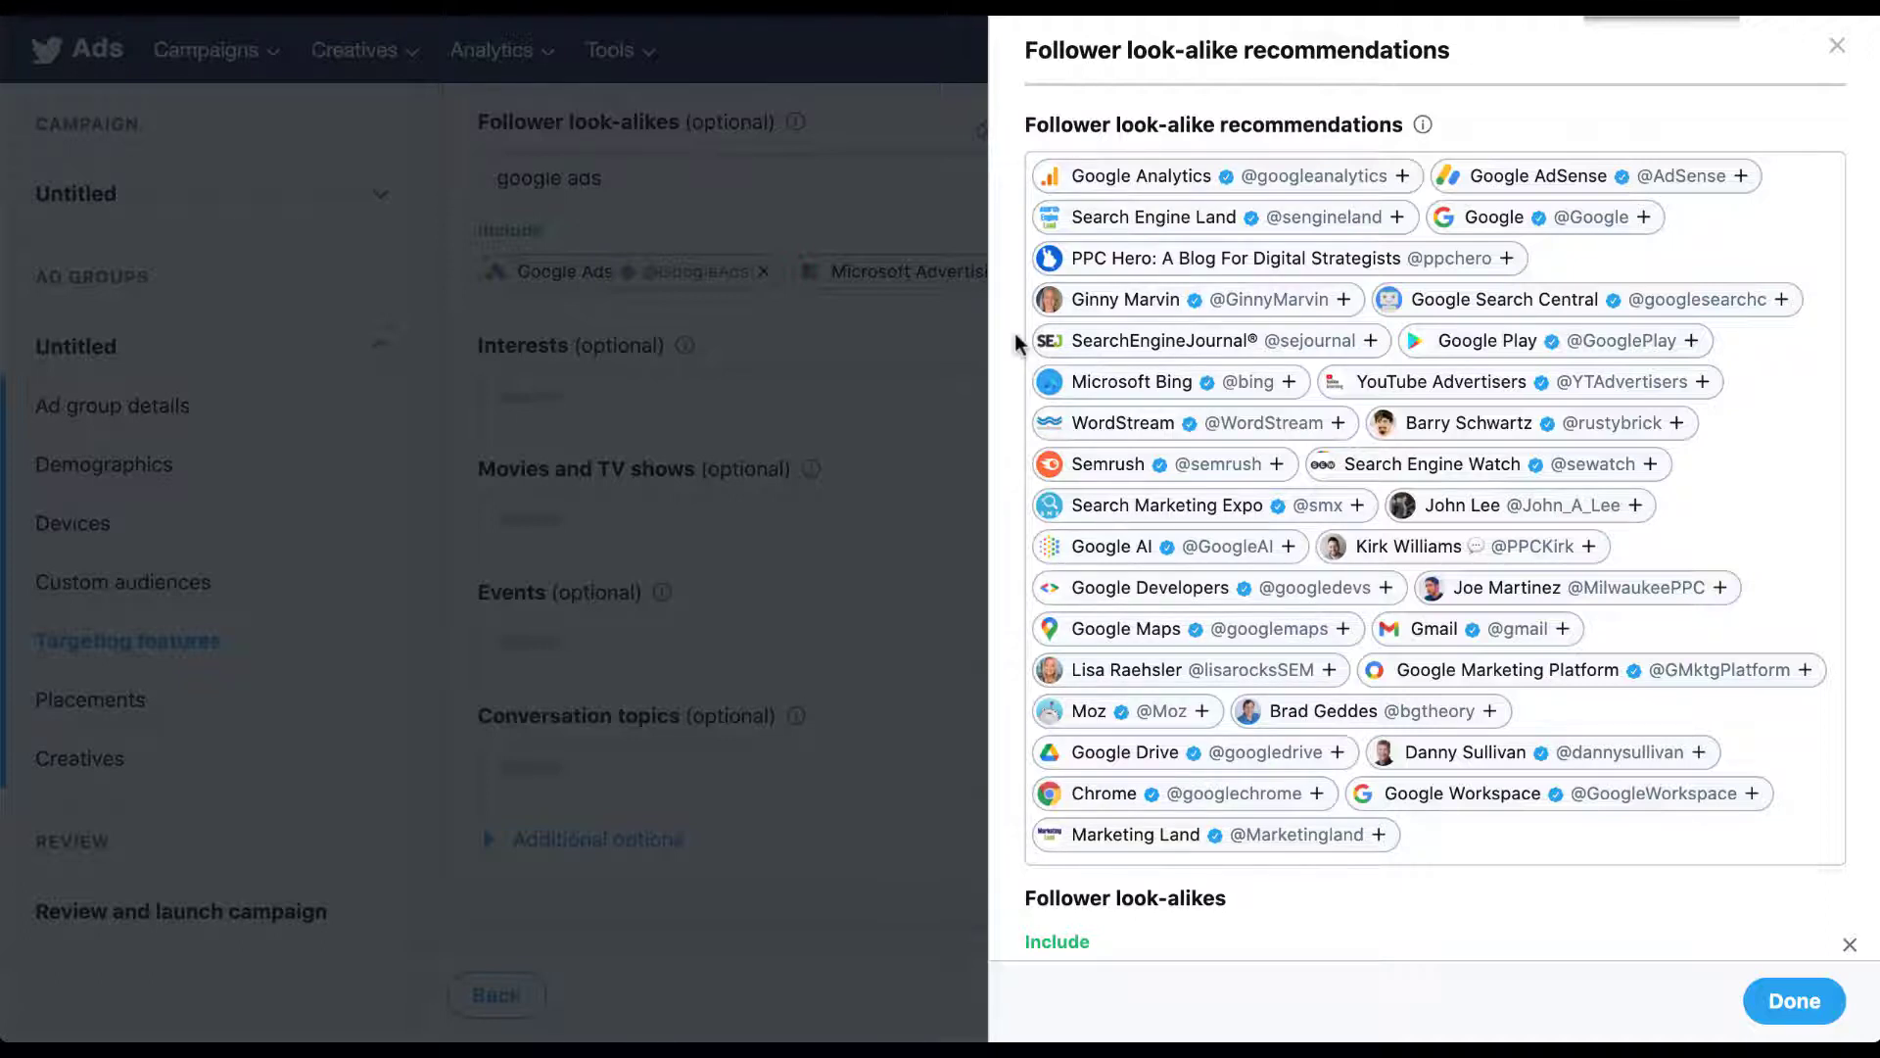
pyautogui.click(1544, 586)
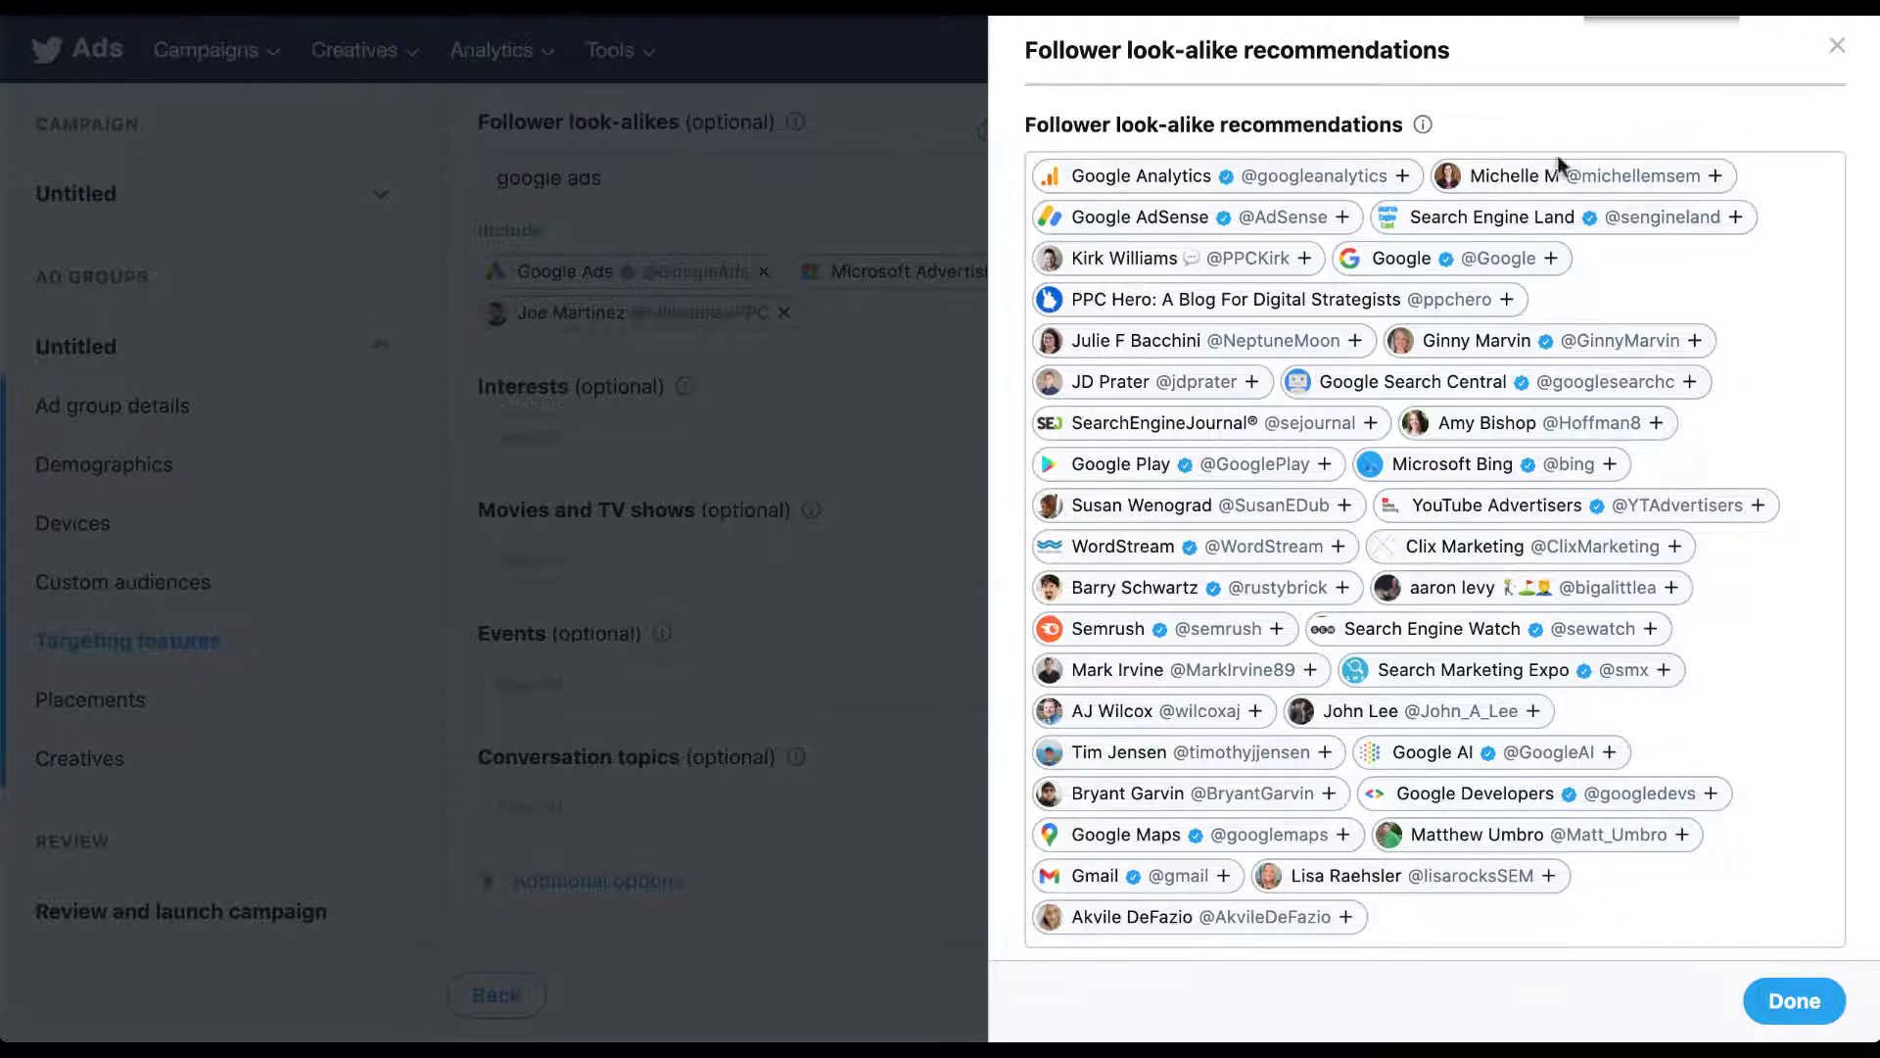
pyautogui.click(1519, 178)
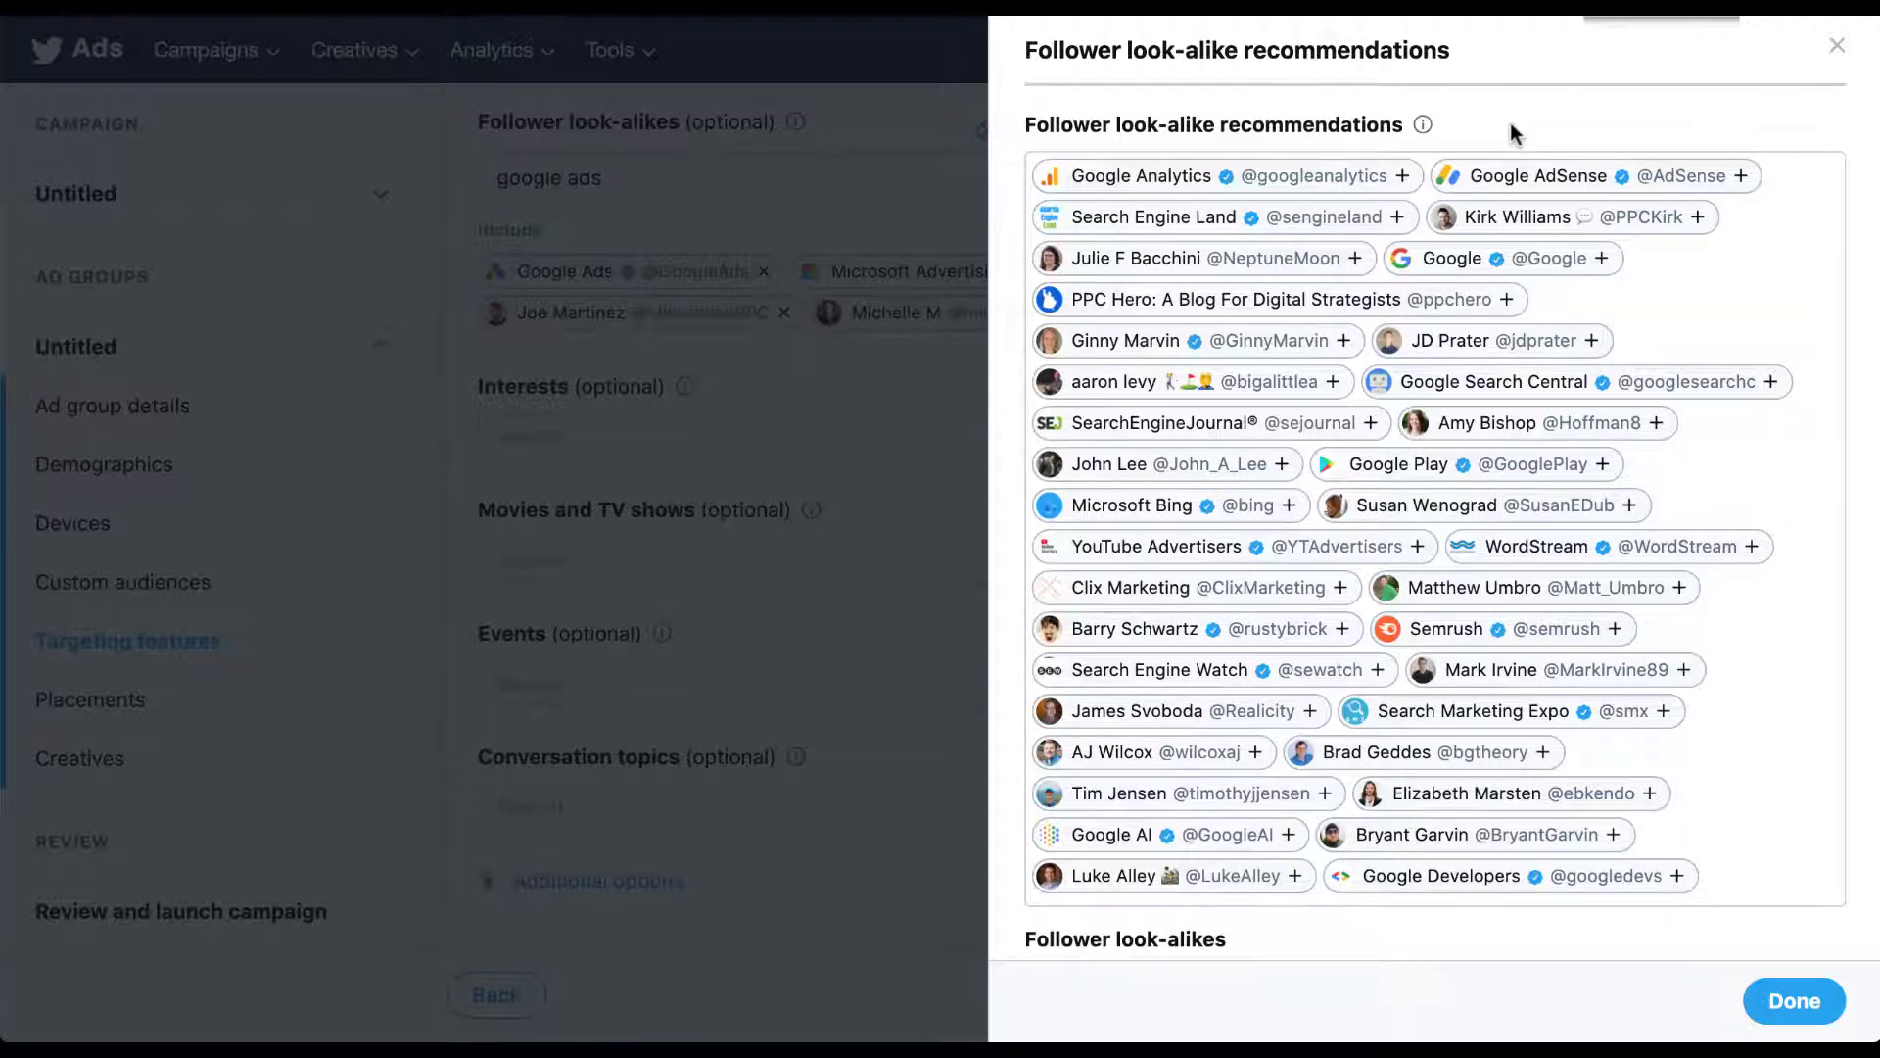
pyautogui.click(1776, 1012)
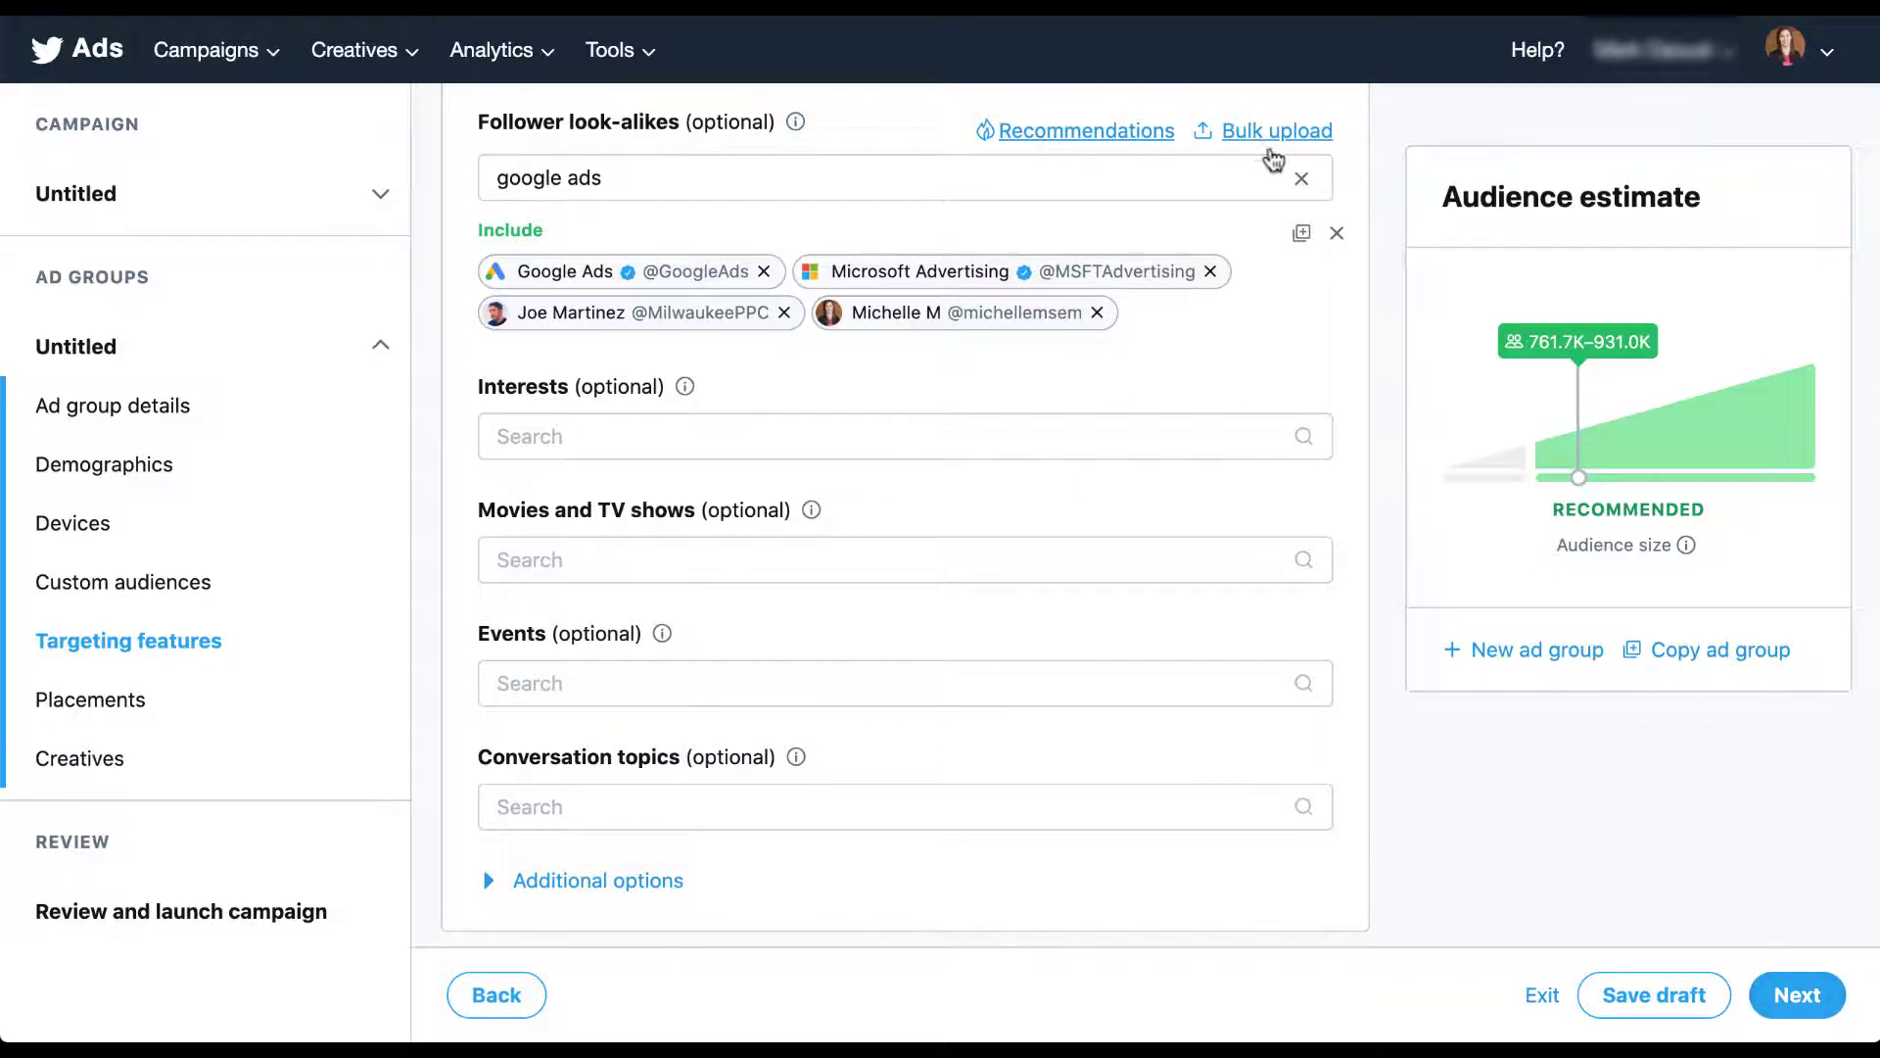
# Open the bulk upload panel for look-alike usernames and close it without adding any
pyautogui.click(1265, 138)
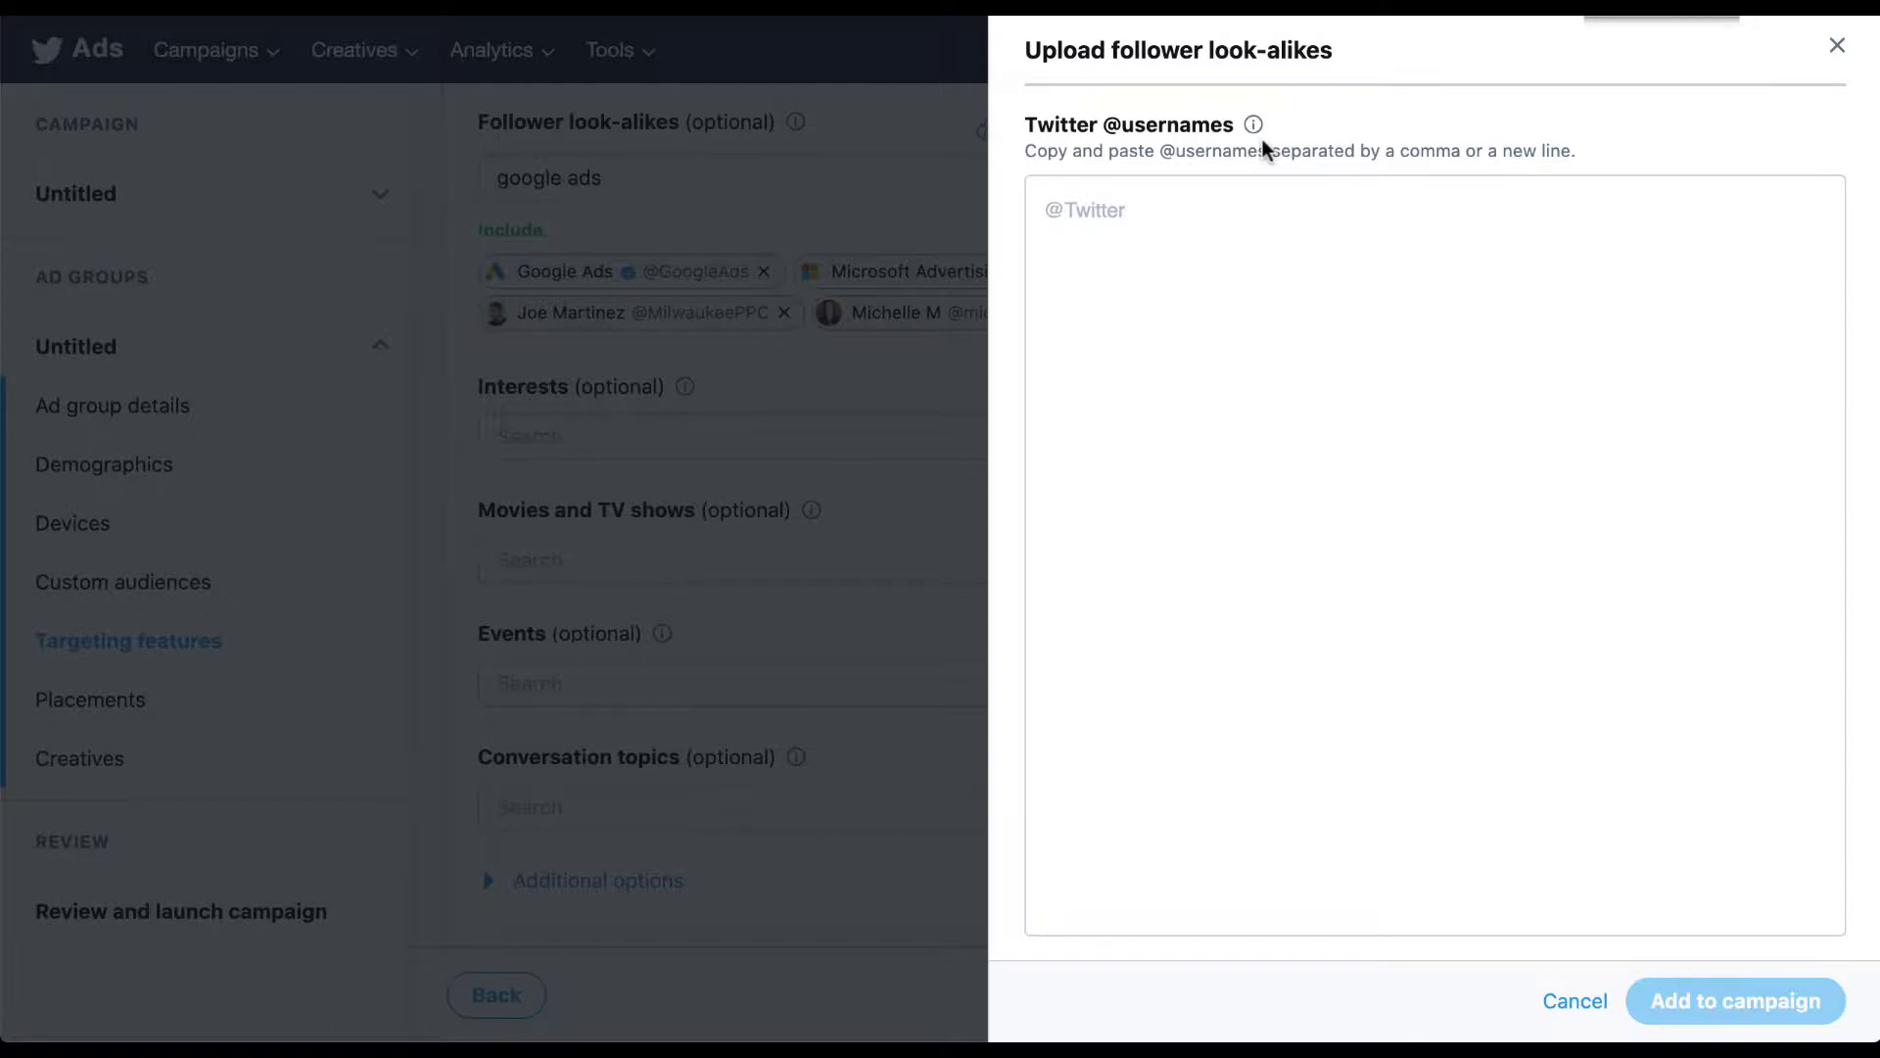
pyautogui.click(1835, 47)
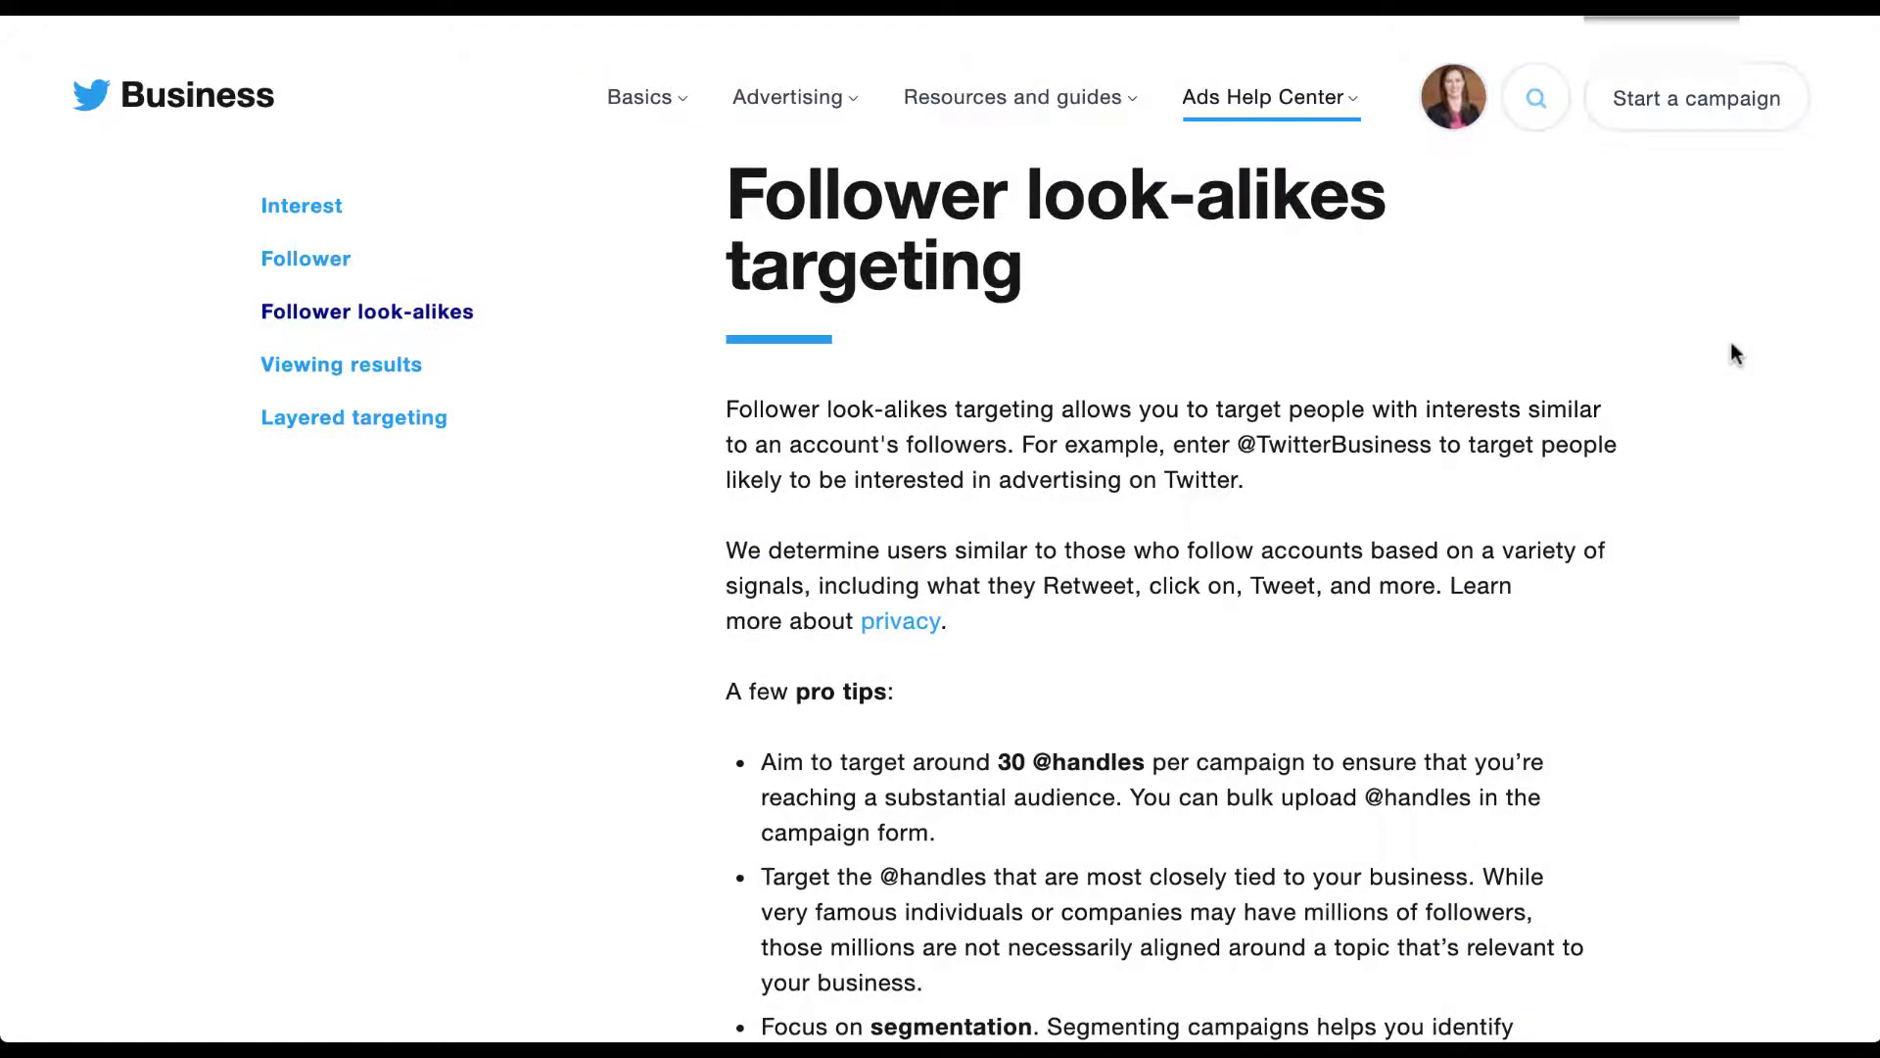
# Scroll the 'Follower look-alikes targeting' help article down to its pro tips
pyautogui.scroll(-3, 1732, 345)
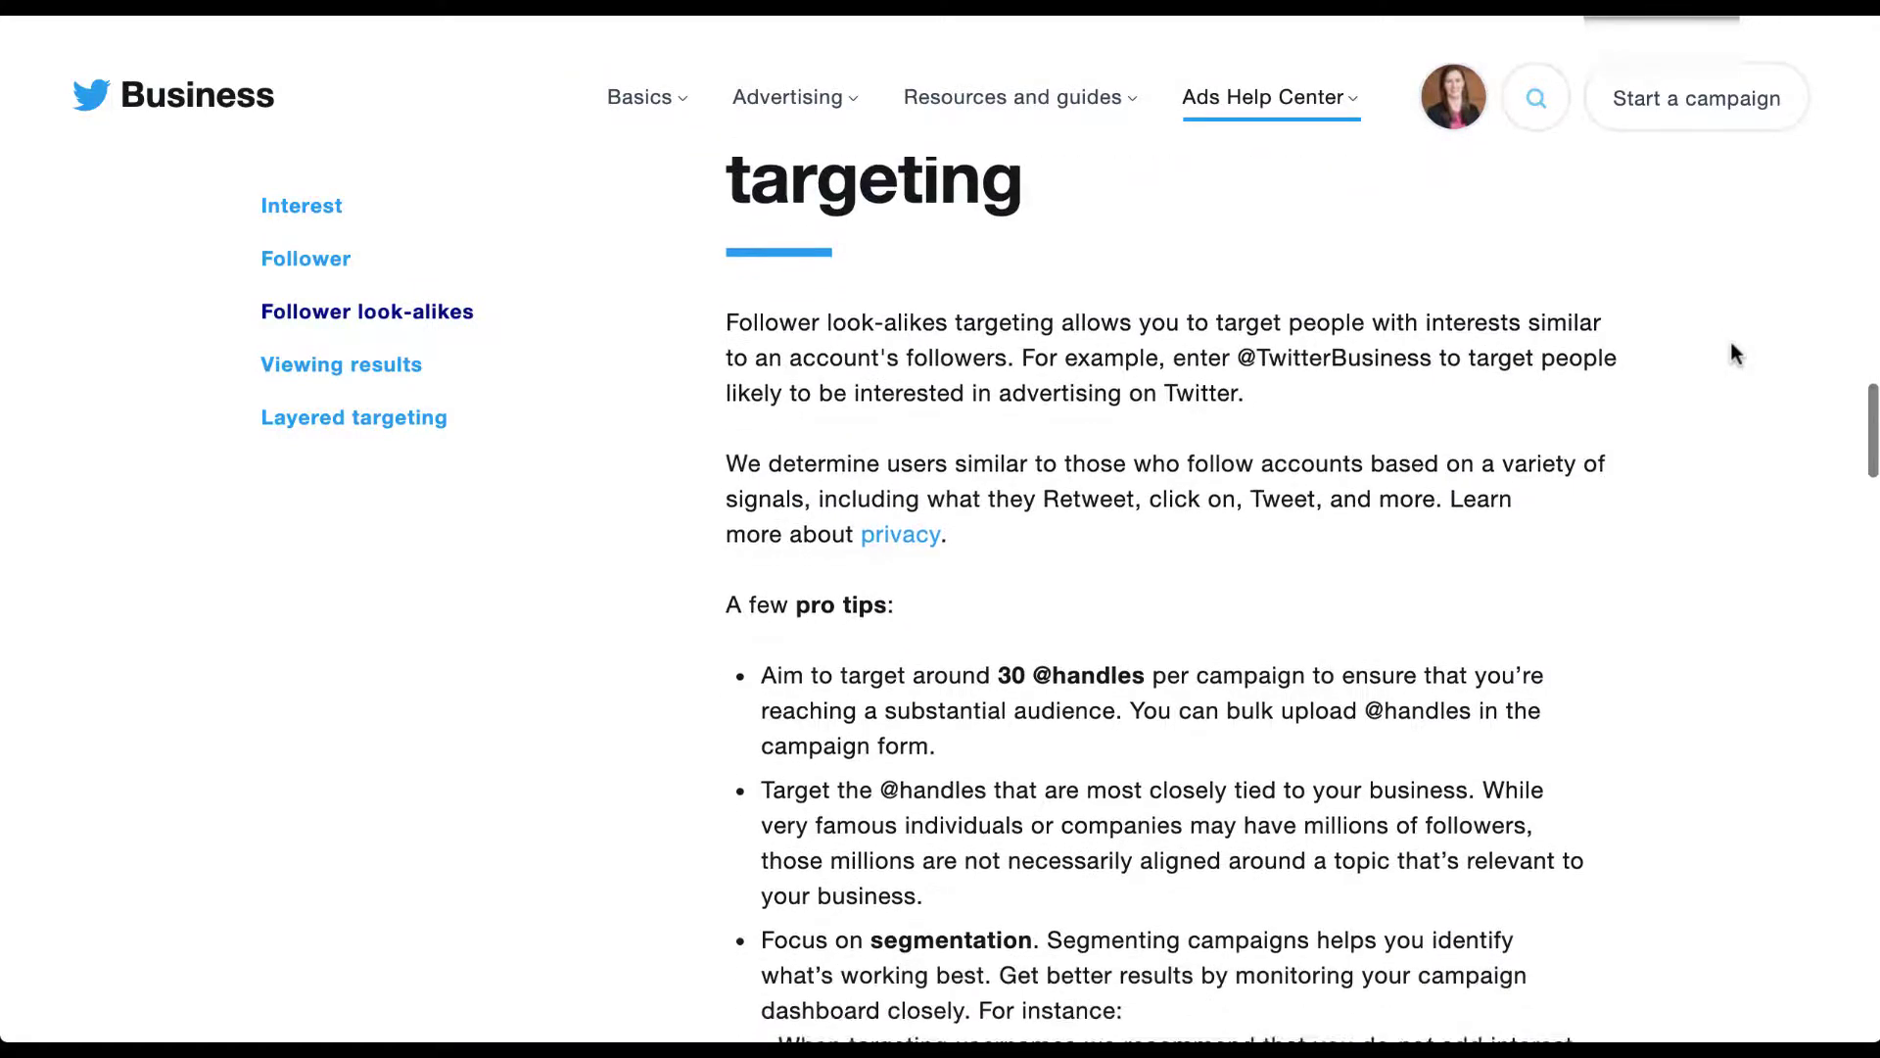
pyautogui.scroll(-1, 1730, 353)
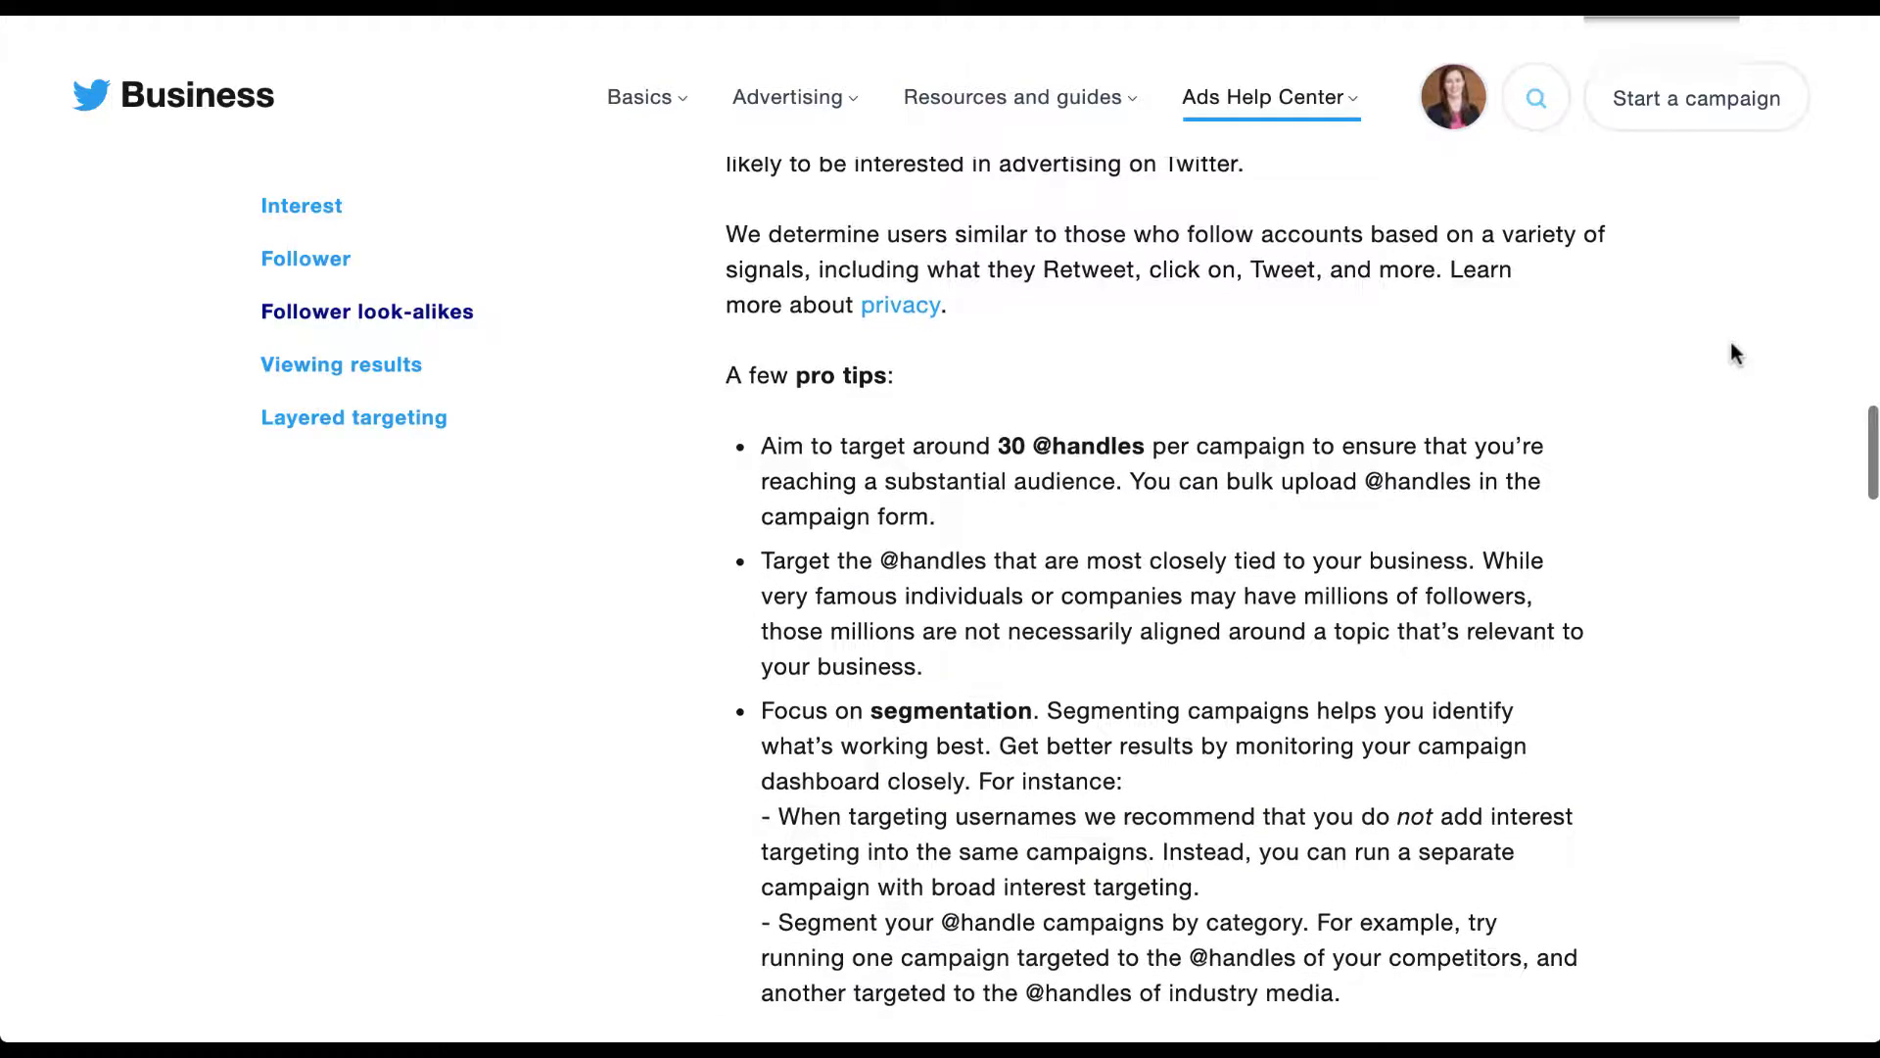